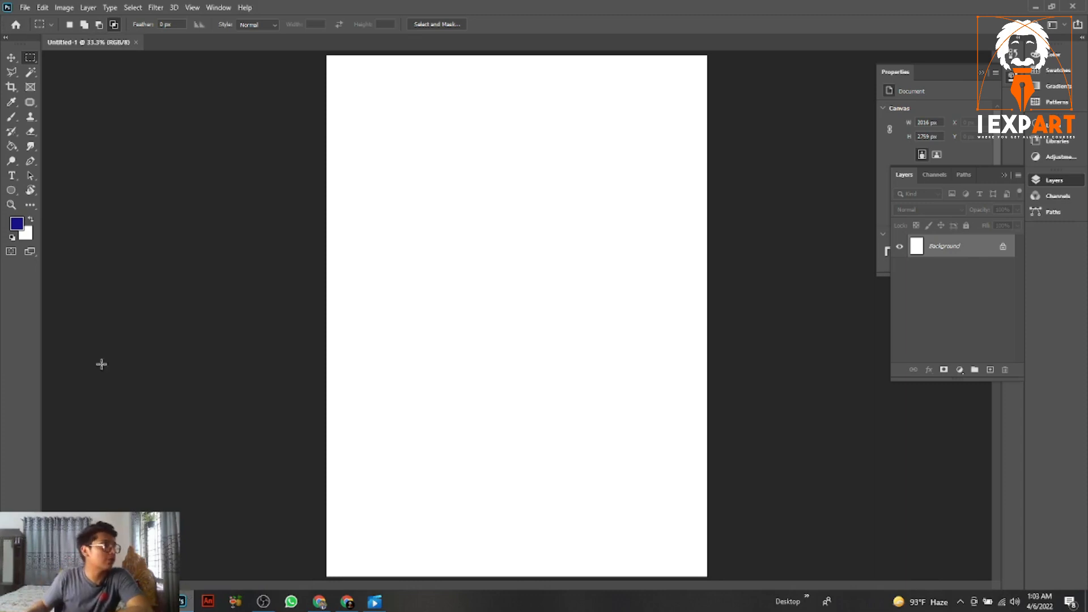
# - Close the blank Untitled-1 document and open the skull image from the desktop in Photoshop
pyautogui.click(135, 43)
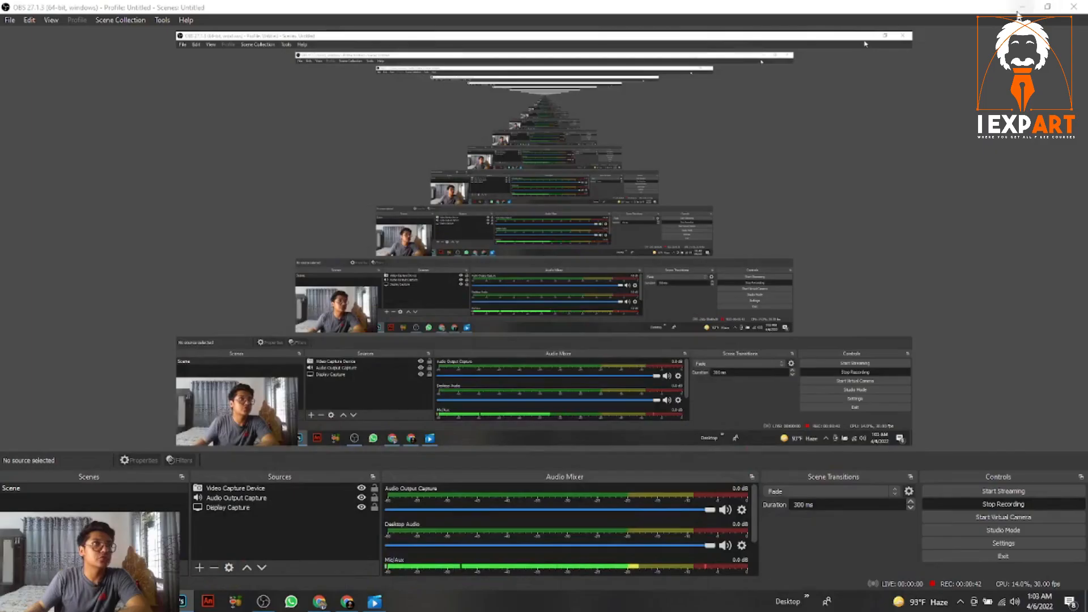
pyautogui.click(1019, 8)
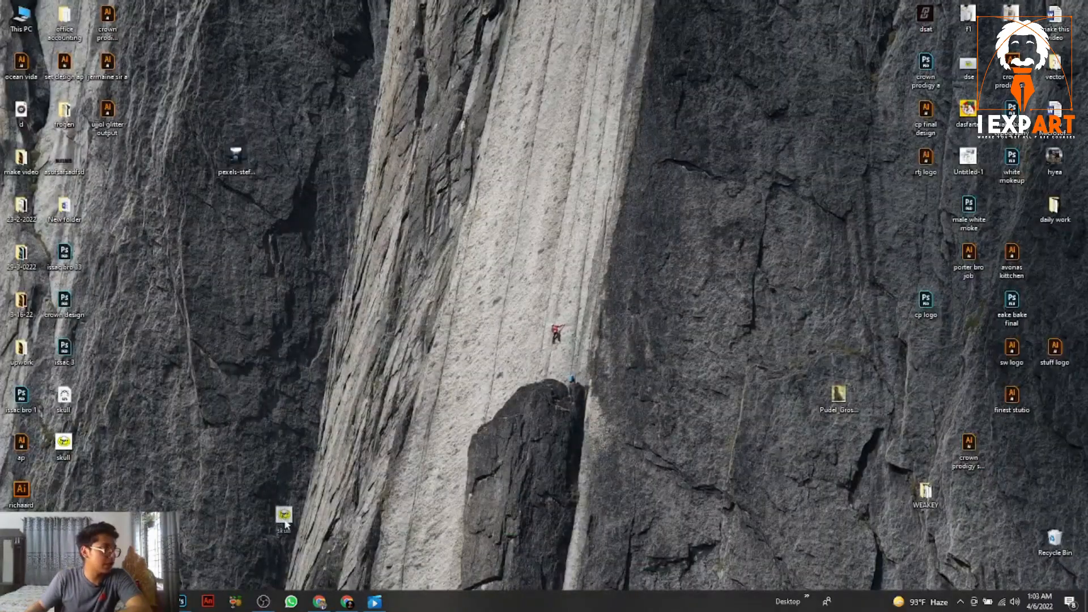
pyautogui.moveTo(284, 515); pyautogui.dragTo(305, 304)
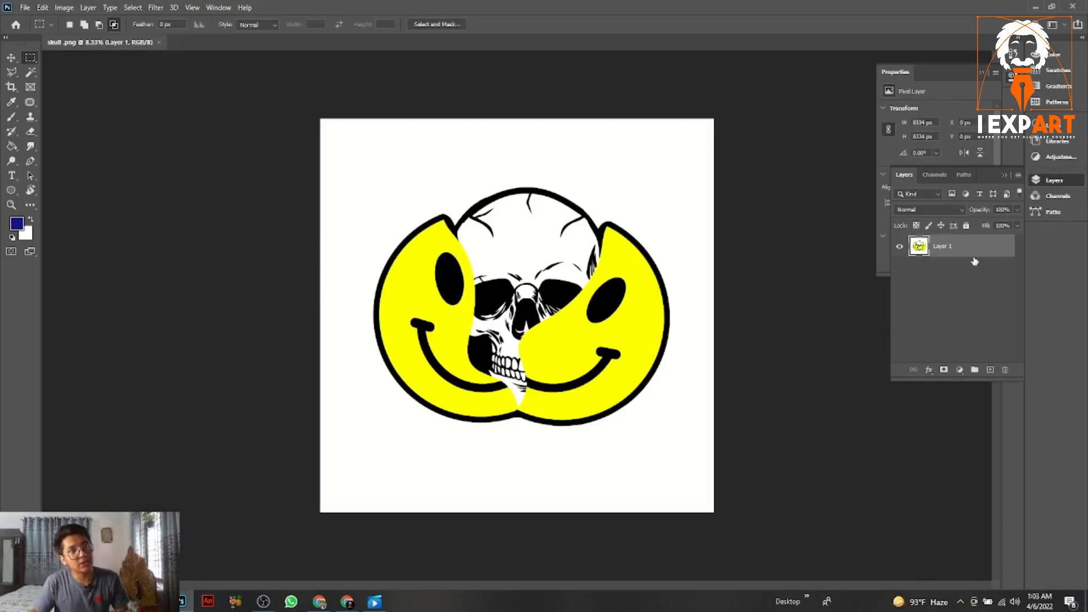
pyautogui.click(966, 226)
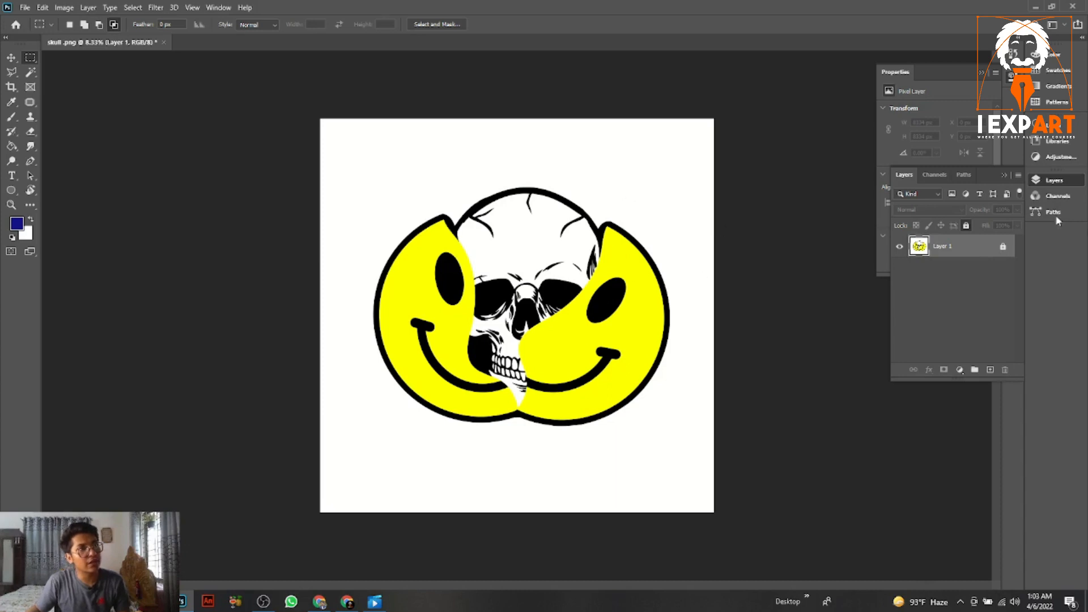
pyautogui.click(1003, 248)
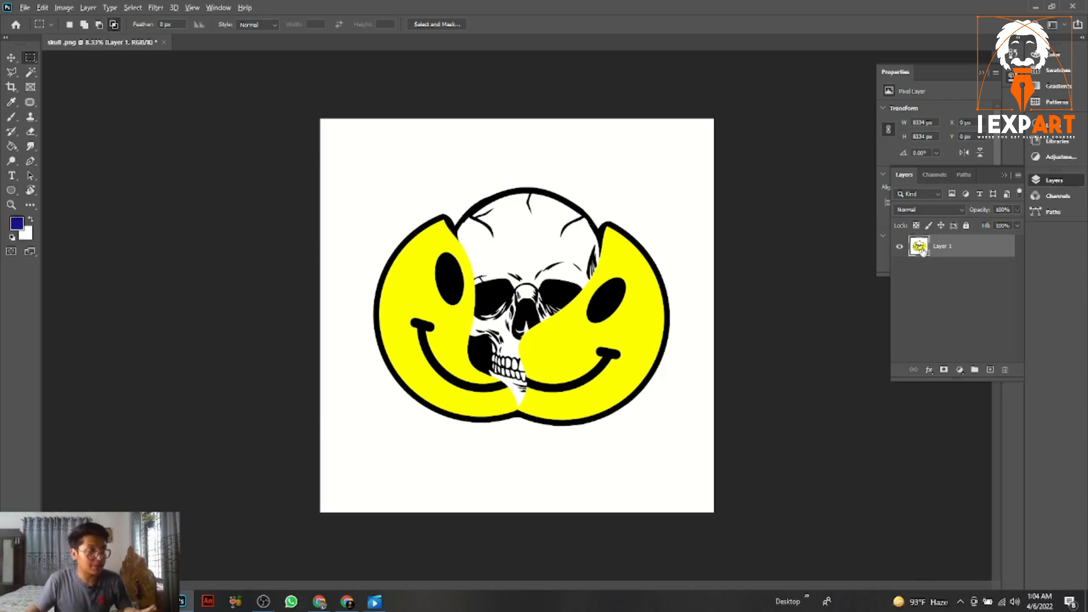
pyautogui.moveTo(922, 250)
pyautogui.mouseDown()
pyautogui.moveTo(920, 270)
pyautogui.moveTo(918, 253)
pyautogui.mouseUp()
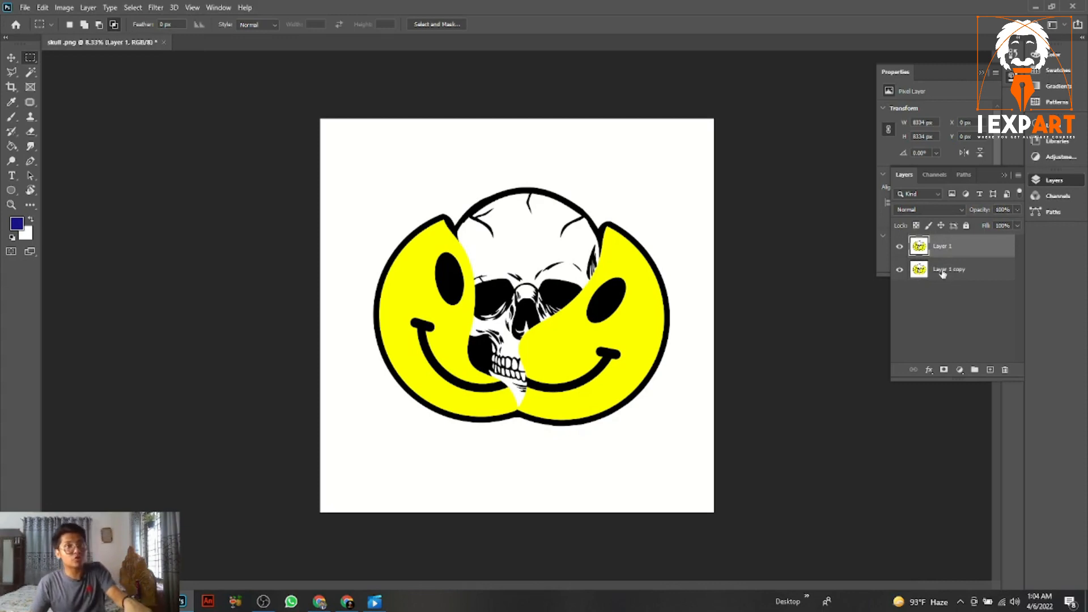
pyautogui.hotkey('ctrl', 'j')
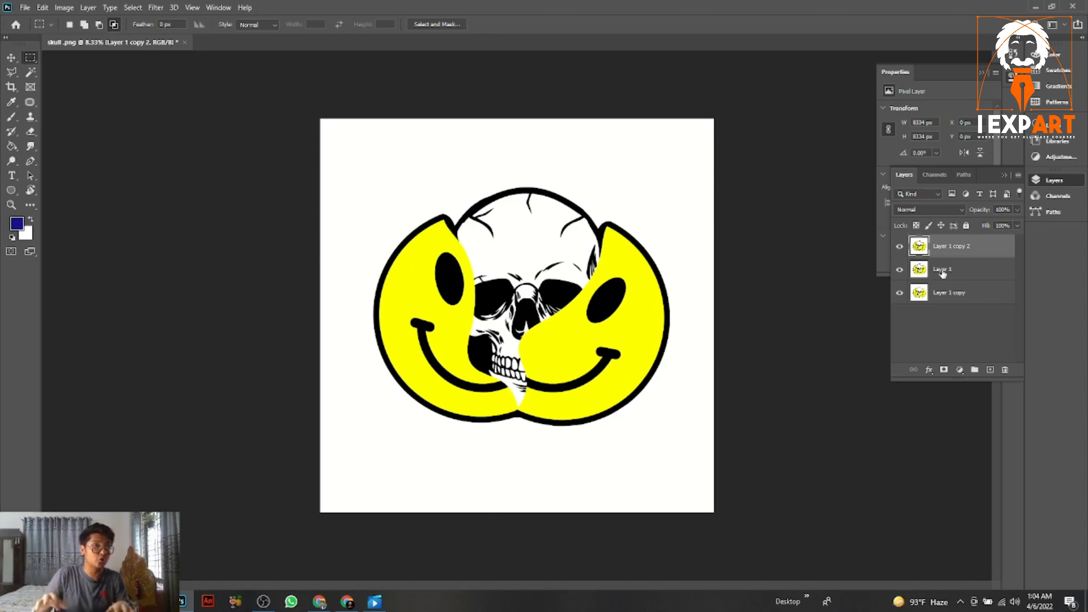
pyautogui.hotkey('ctrl', 'z')
pyautogui.hotkey('ctrl', 'z')
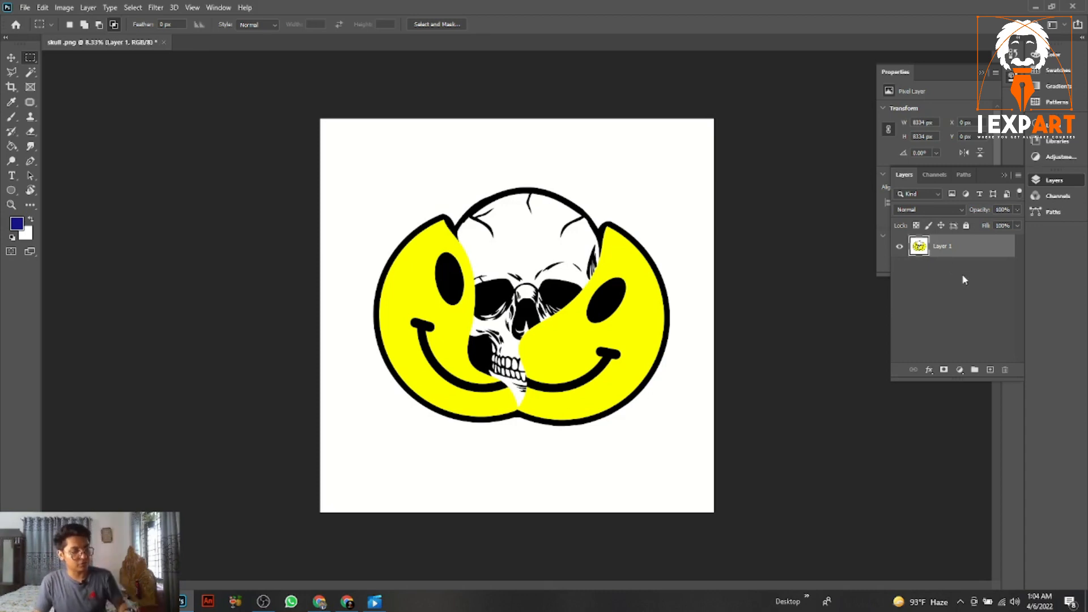
# - Duplicate Layer 1 and lock the original layer beneath the copy
pyautogui.hotkey('ctrl', 'j')
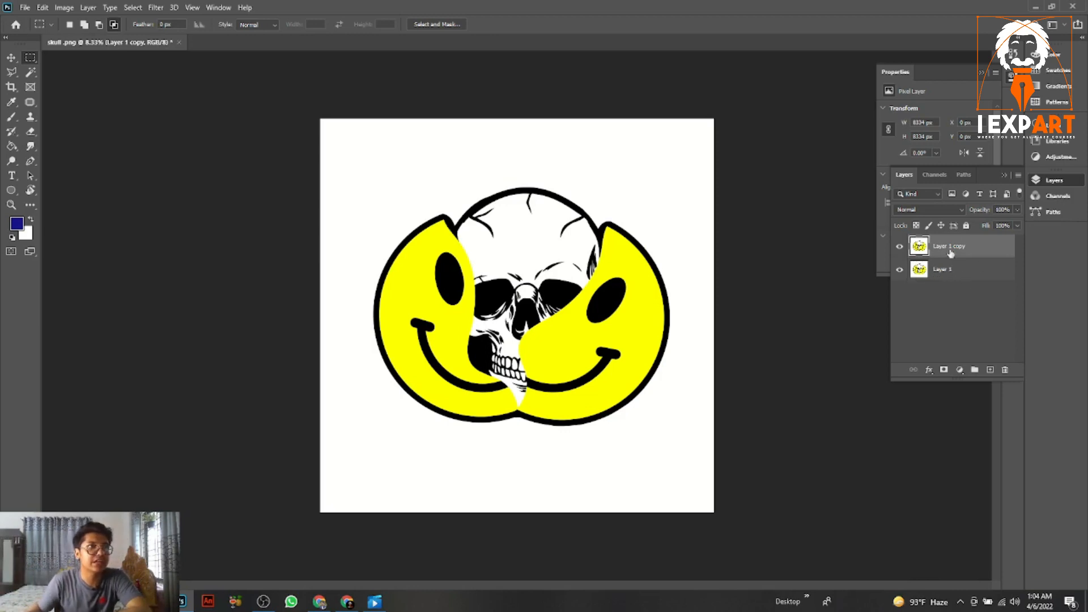
pyautogui.click(957, 271)
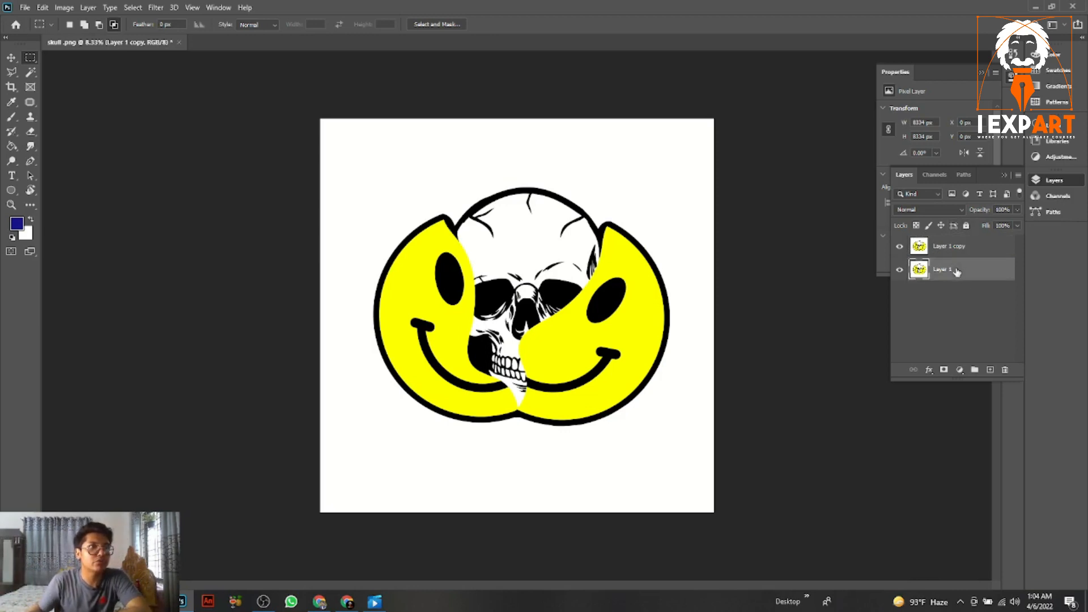
pyautogui.click(966, 226)
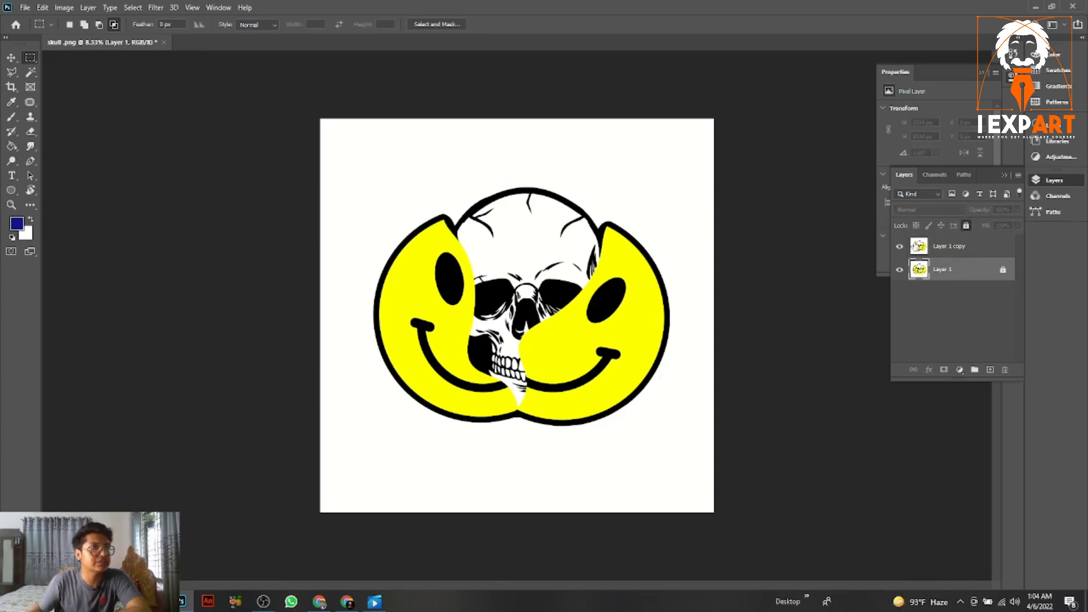
# - Shift Layer 1 copy about 96 px to the left and clear the small selection over the left smiley's eye
pyautogui.click(917, 247)
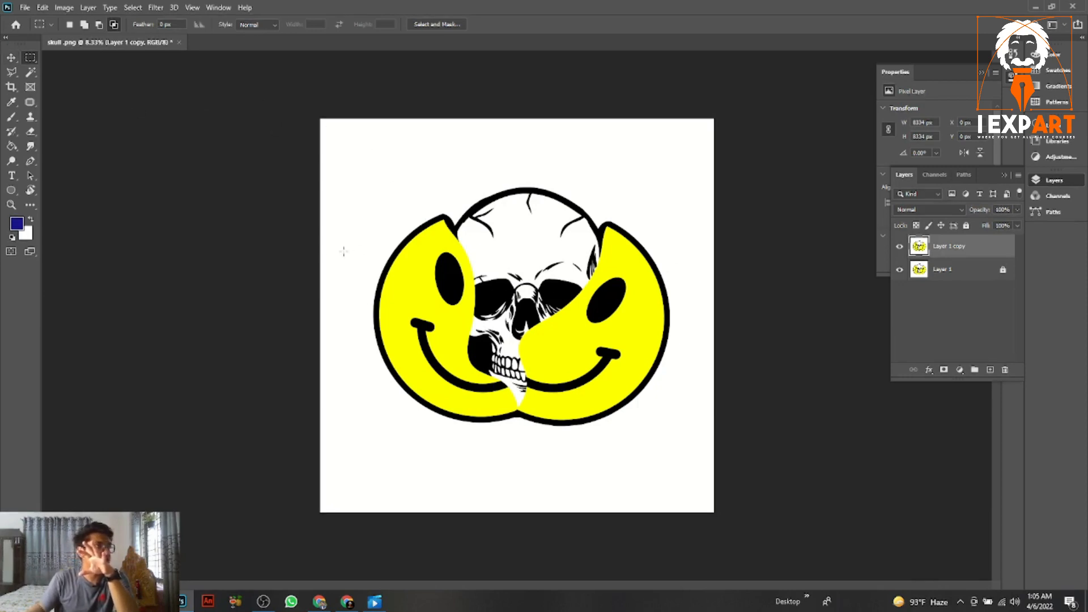
pyautogui.moveTo(448, 282); pyautogui.dragTo(465, 284)
pyautogui.click(12, 57)
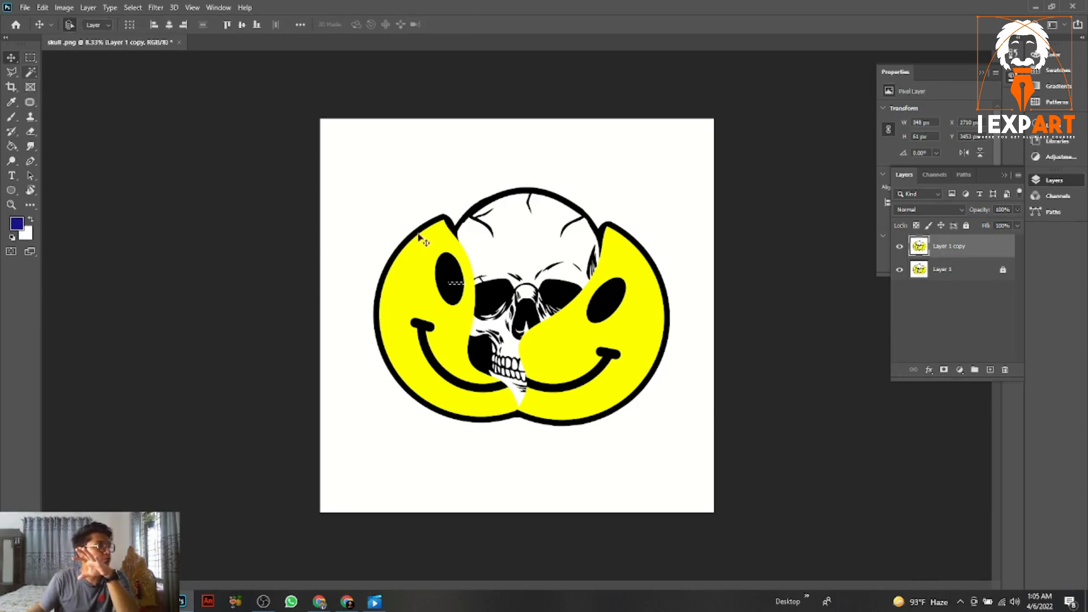
pyautogui.moveTo(420, 238)
pyautogui.mouseDown()
pyautogui.moveTo(431, 232)
pyautogui.moveTo(413, 229)
pyautogui.moveTo(416, 237)
pyautogui.mouseUp()
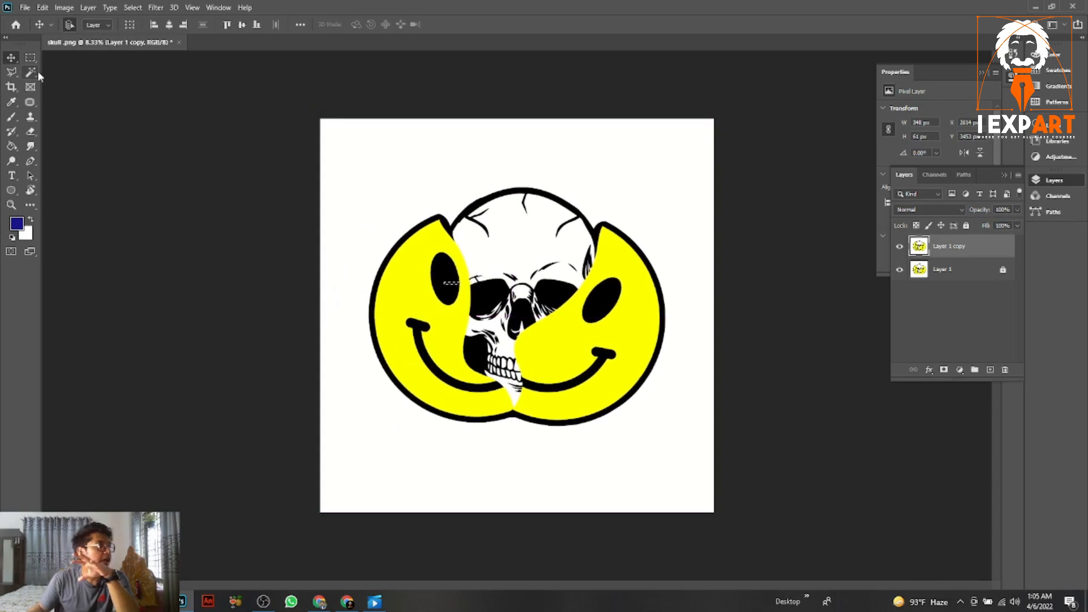
pyautogui.click(32, 57)
pyautogui.click(410, 231)
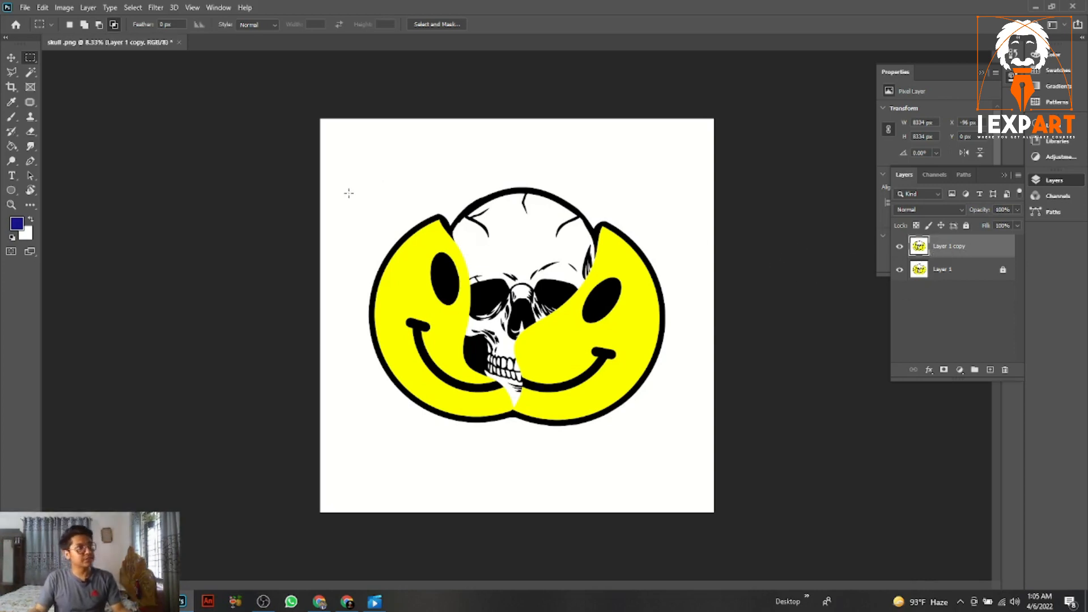
# - Copy a rectangular selection around the upper part of the left smiley onto a new layer and move the piece toward the canvas's upper right
pyautogui.moveTo(361, 169); pyautogui.dragTo(502, 279)
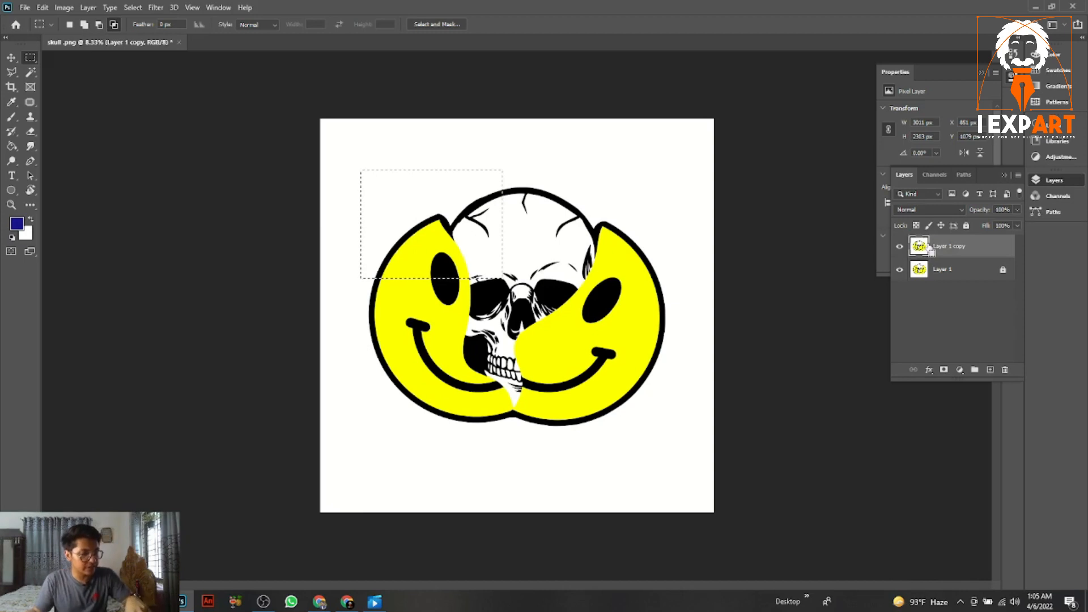
pyautogui.hotkey('ctrl', 'j')
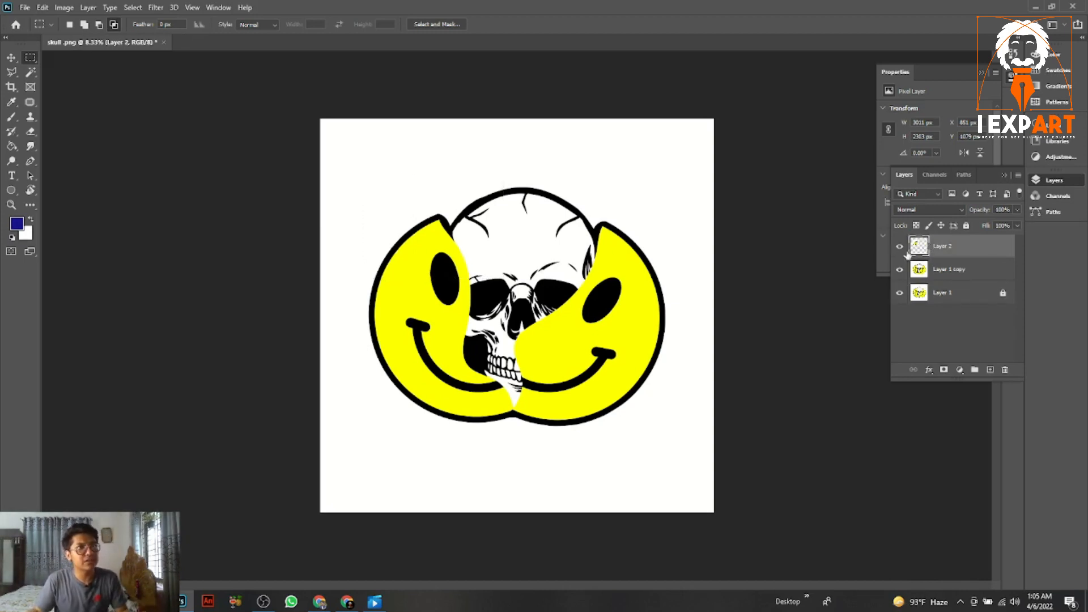
pyautogui.click(10, 57)
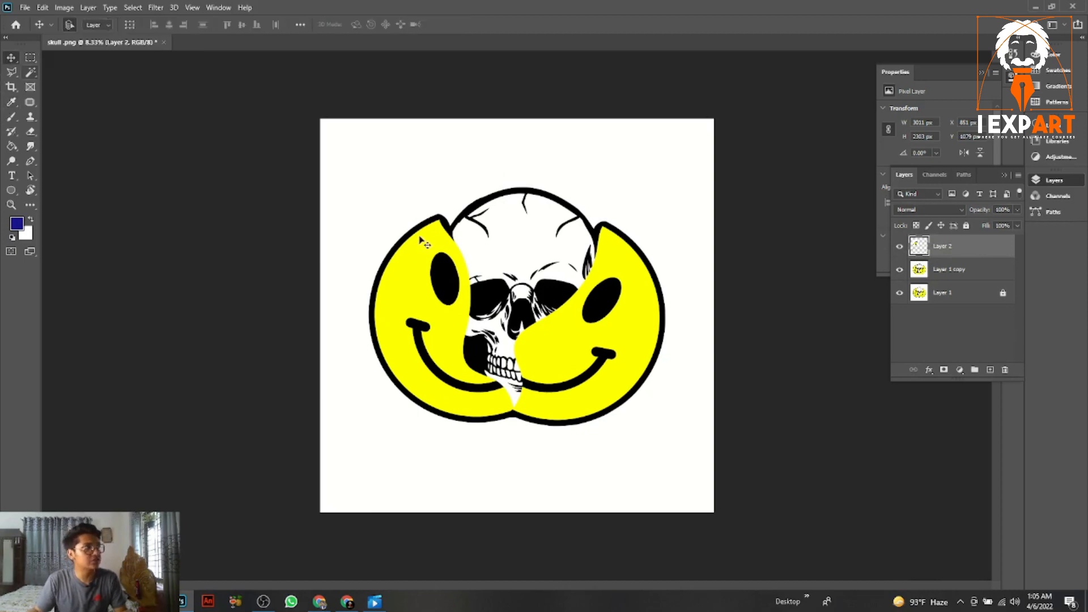
pyautogui.moveTo(410, 249); pyautogui.dragTo(550, 202)
# - Draw a rectangular selection over the left smiley on Layer 1 copy and set the marquee feather to 100 px
pyautogui.press('m')
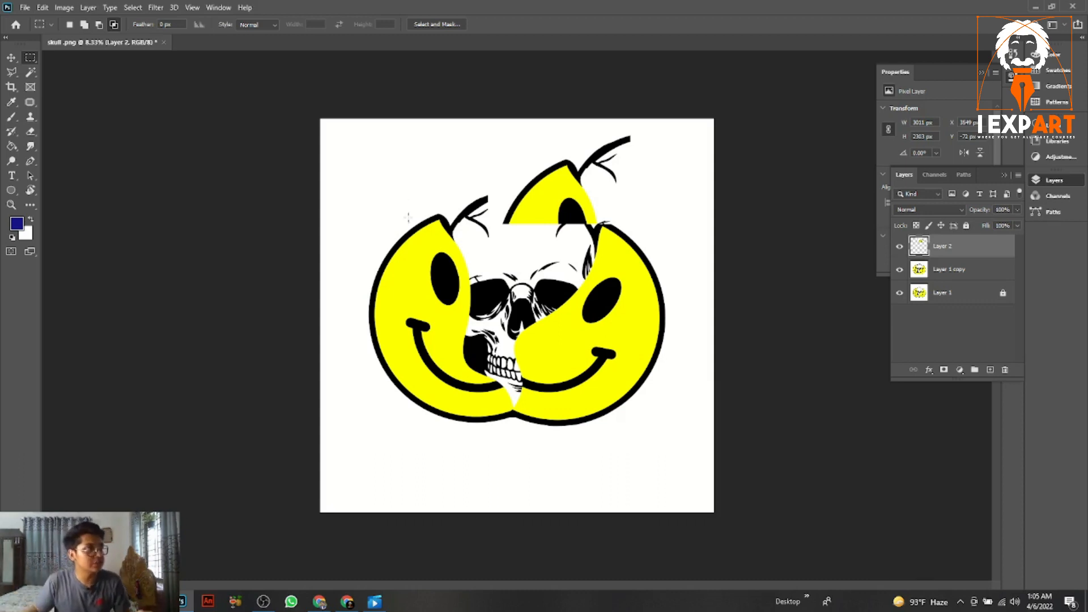
pyautogui.click(935, 272)
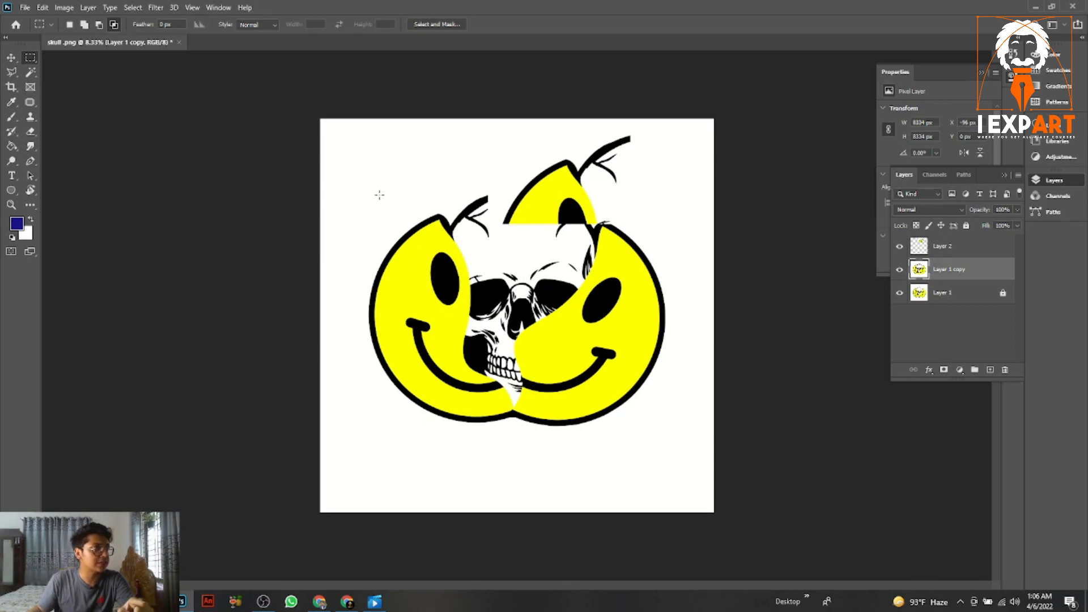
pyautogui.moveTo(370, 192); pyautogui.dragTo(523, 344)
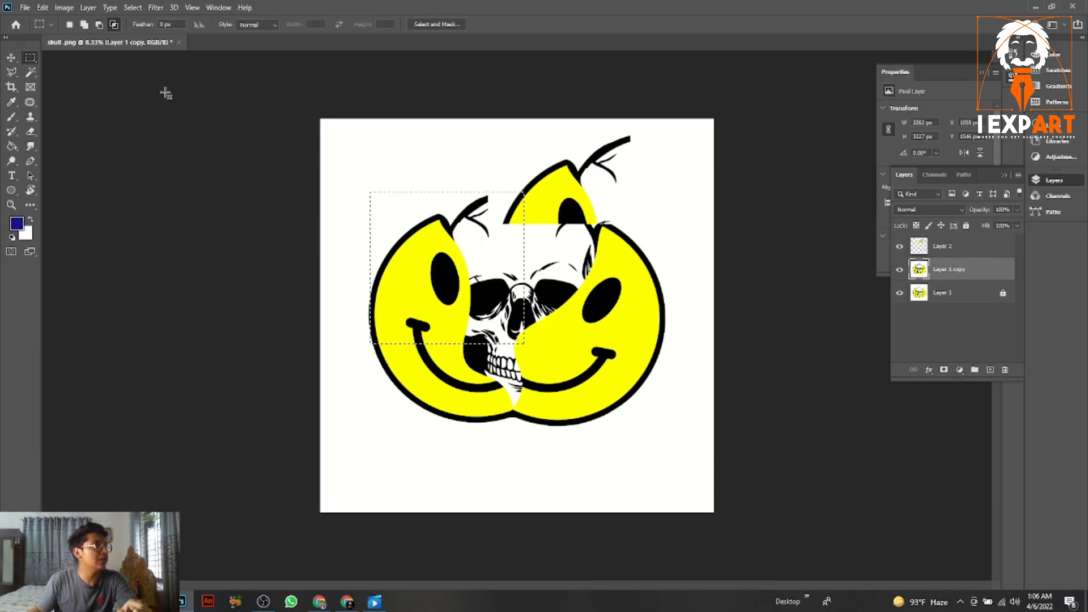
pyautogui.click(165, 24)
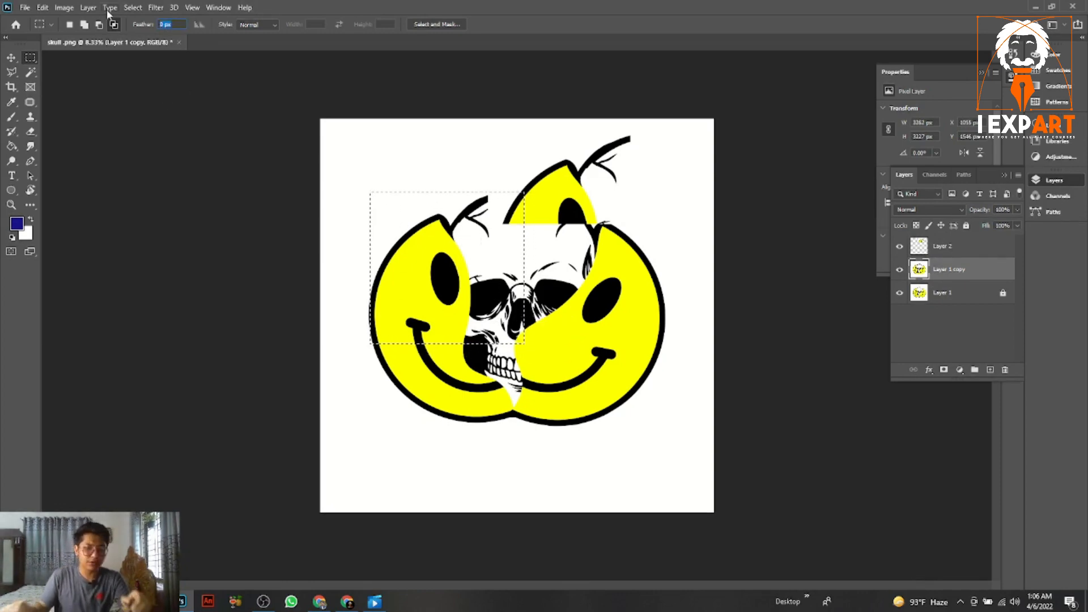
pyautogui.write('100')
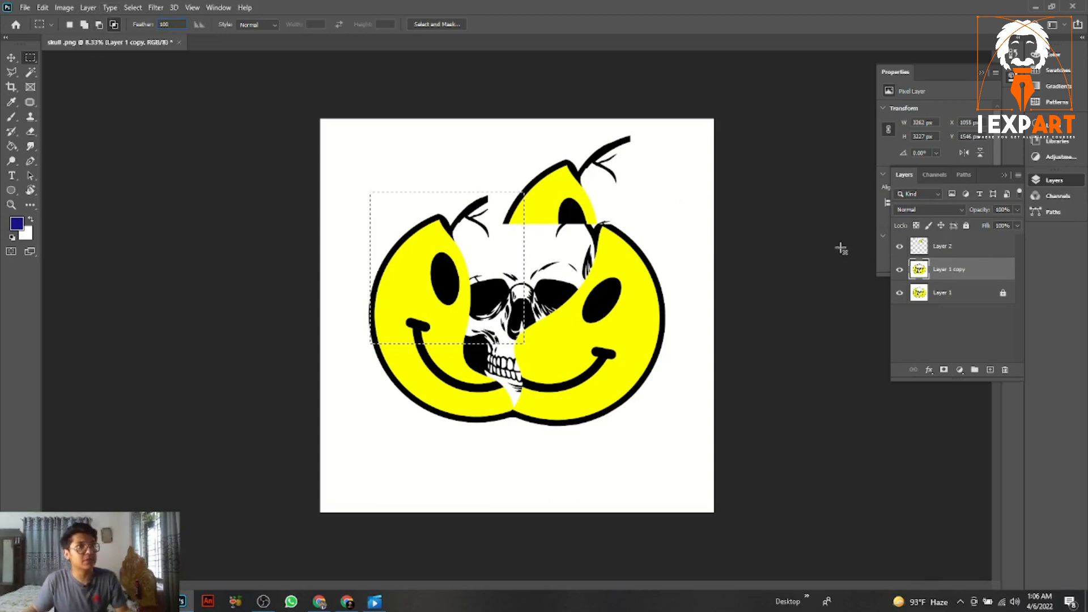
pyautogui.press('Return')
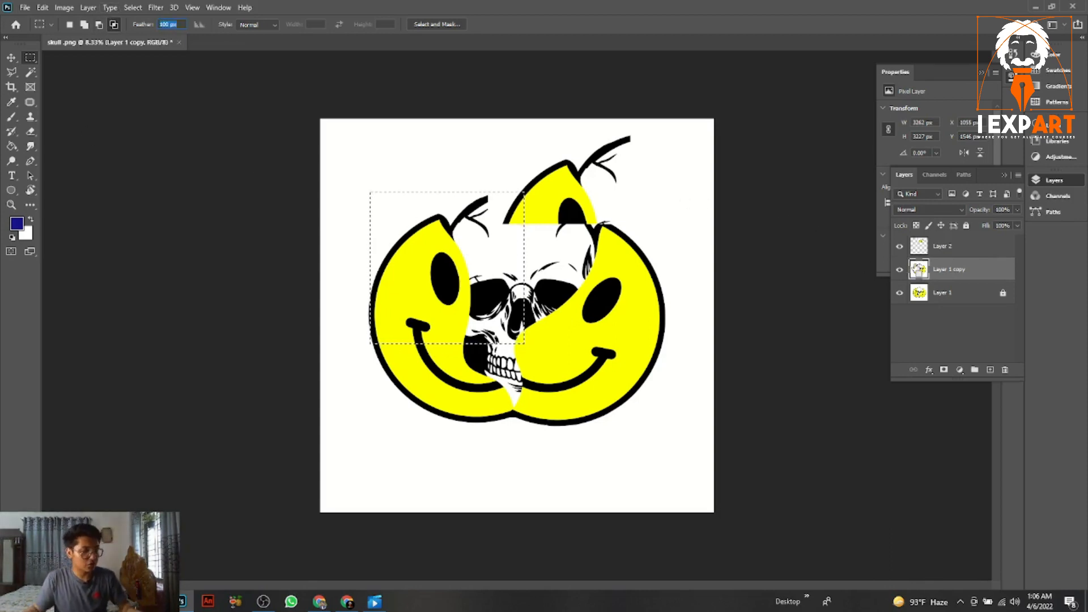
pyautogui.press('Return')
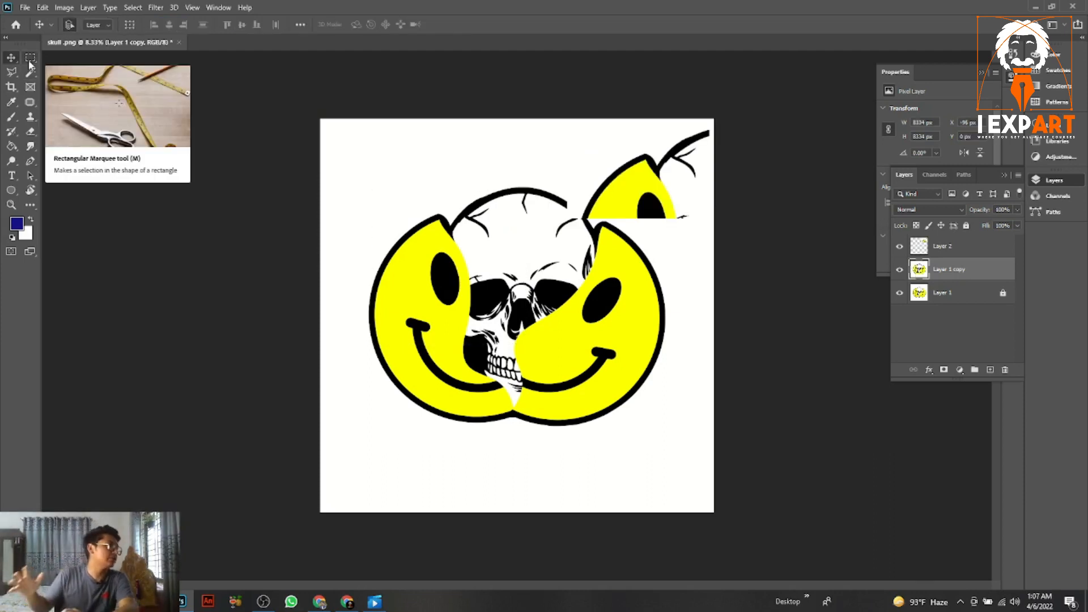
# - Copy a feathered rectangular selection of the left smiley's upper part onto a new layer and move the piece up and to the left
pyautogui.click(30, 62)
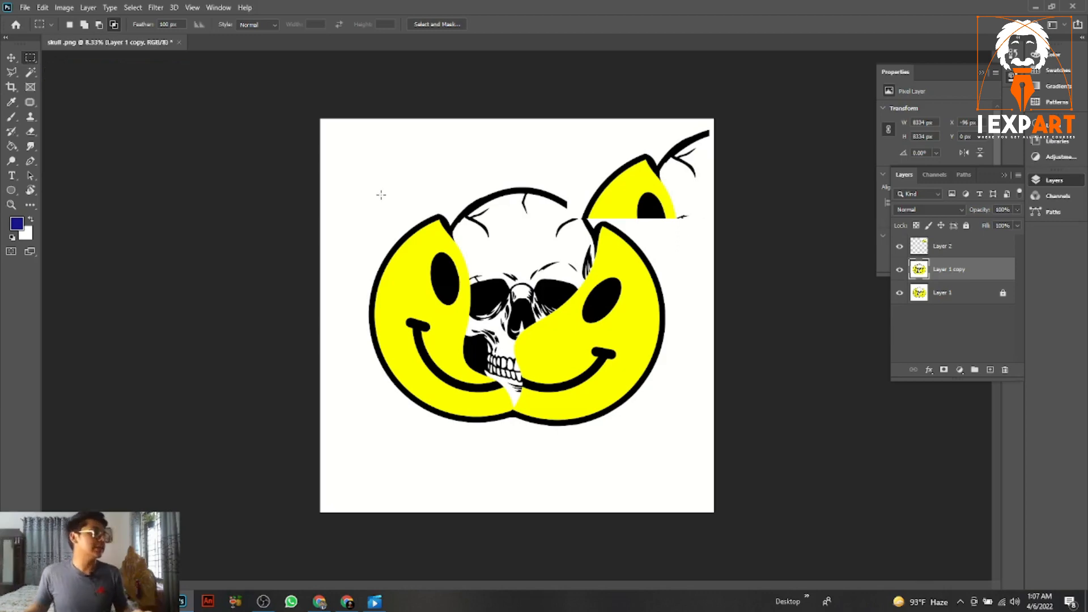
pyautogui.moveTo(375, 182); pyautogui.dragTo(473, 287)
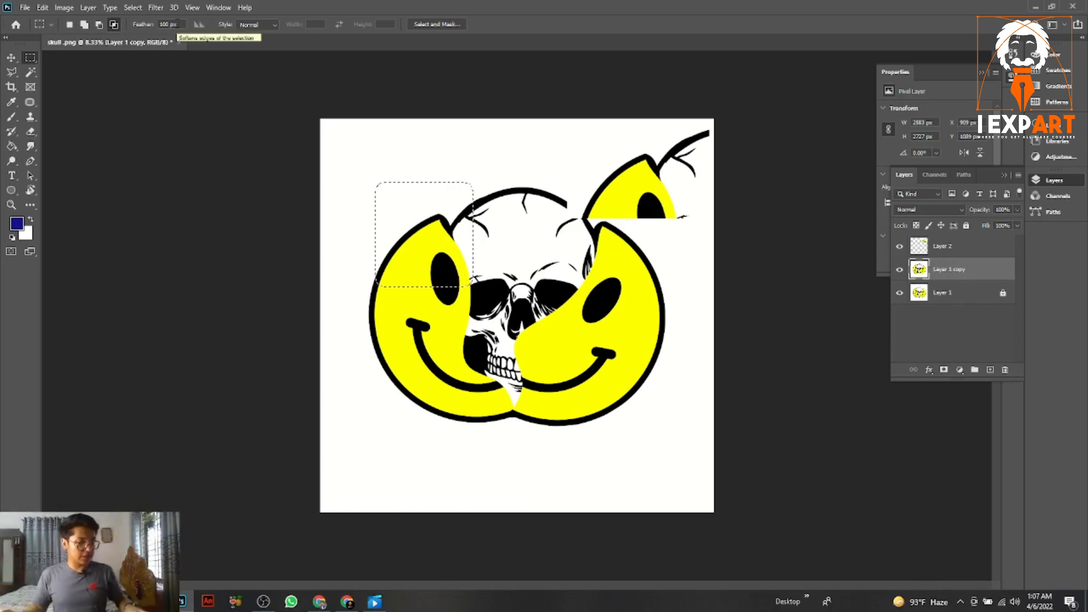
pyautogui.hotkey('ctrl', 'j')
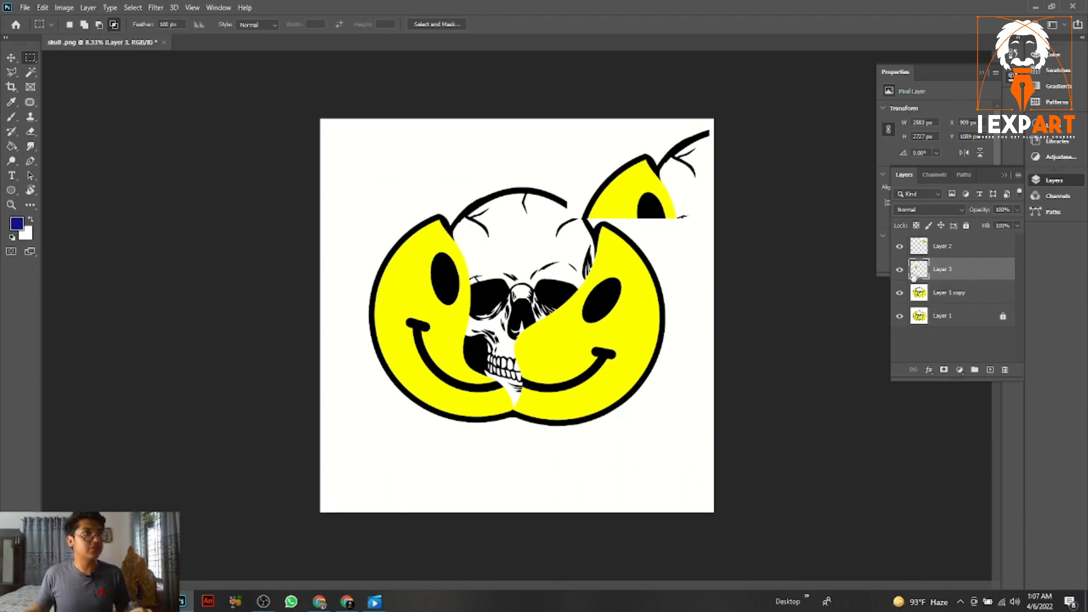
pyautogui.press('v')
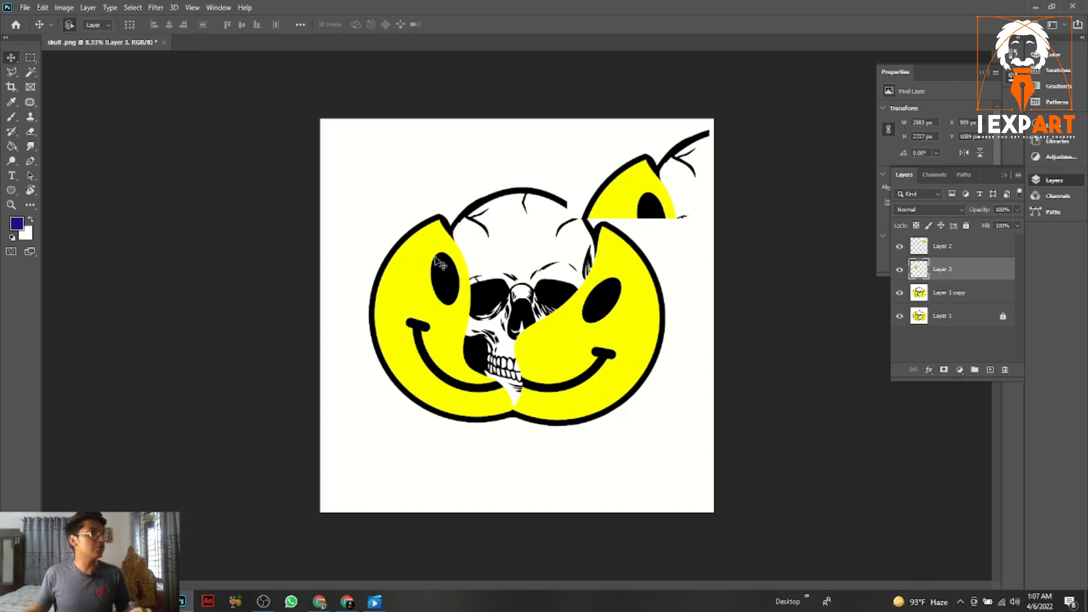
pyautogui.moveTo(419, 243); pyautogui.dragTo(415, 220)
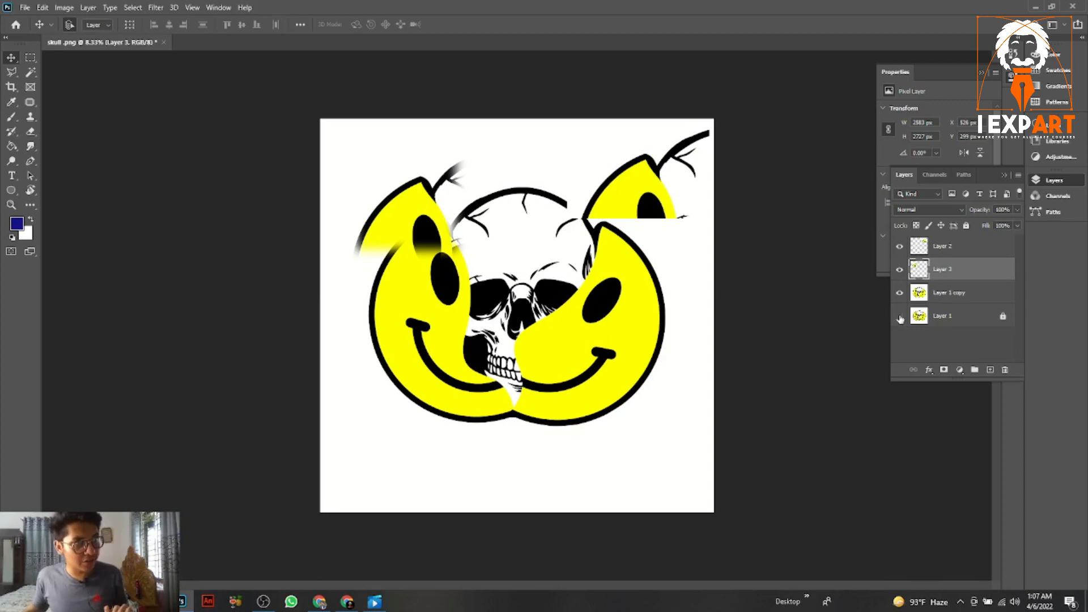
# - Hide Layer 1 and Layer 1 copy, and align the hard-edged and feathered pieces side by side for comparison
pyautogui.click(900, 319)
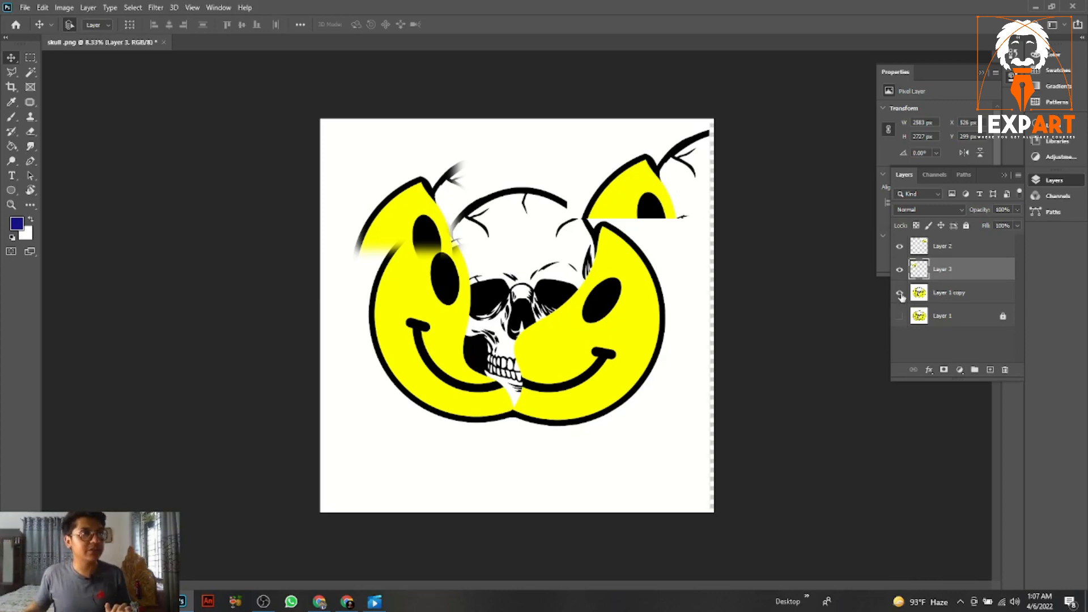
pyautogui.click(899, 292)
pyautogui.moveTo(621, 201); pyautogui.dragTo(607, 243)
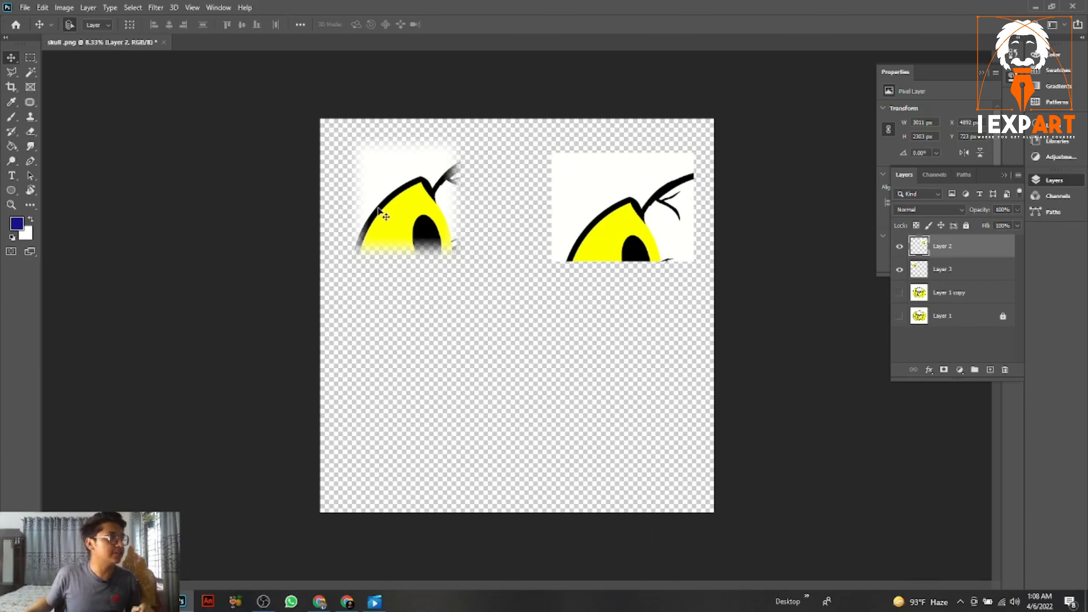
pyautogui.moveTo(381, 213); pyautogui.dragTo(379, 221)
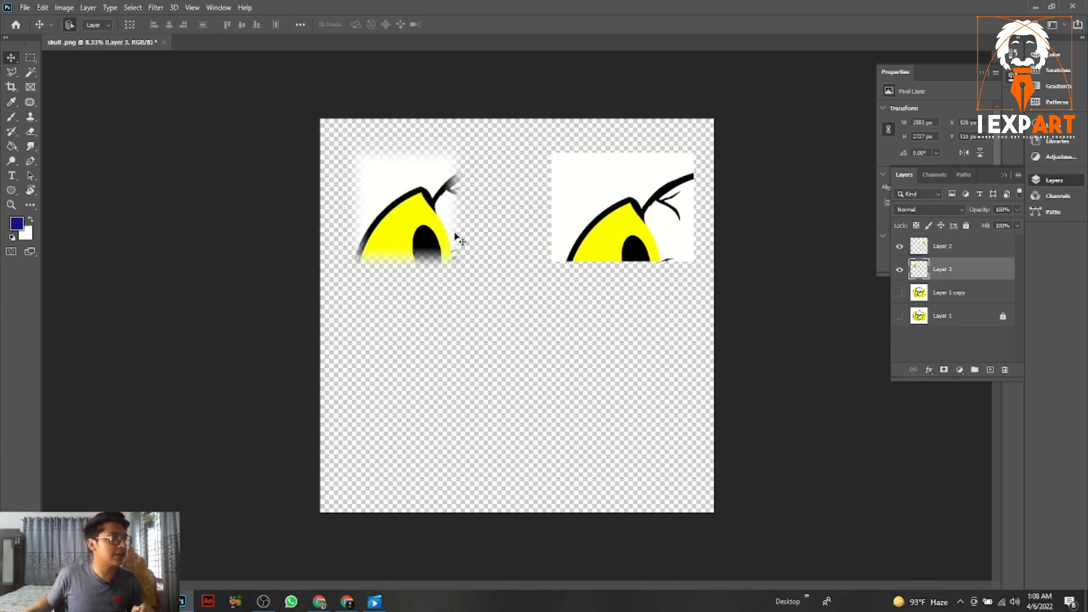
# - Show Layer 1 copy again, move the feathered piece to the canvas's lower left and select the hard-edged piece on Layer 2
pyautogui.click(899, 293)
pyautogui.moveTo(448, 275); pyautogui.dragTo(414, 472)
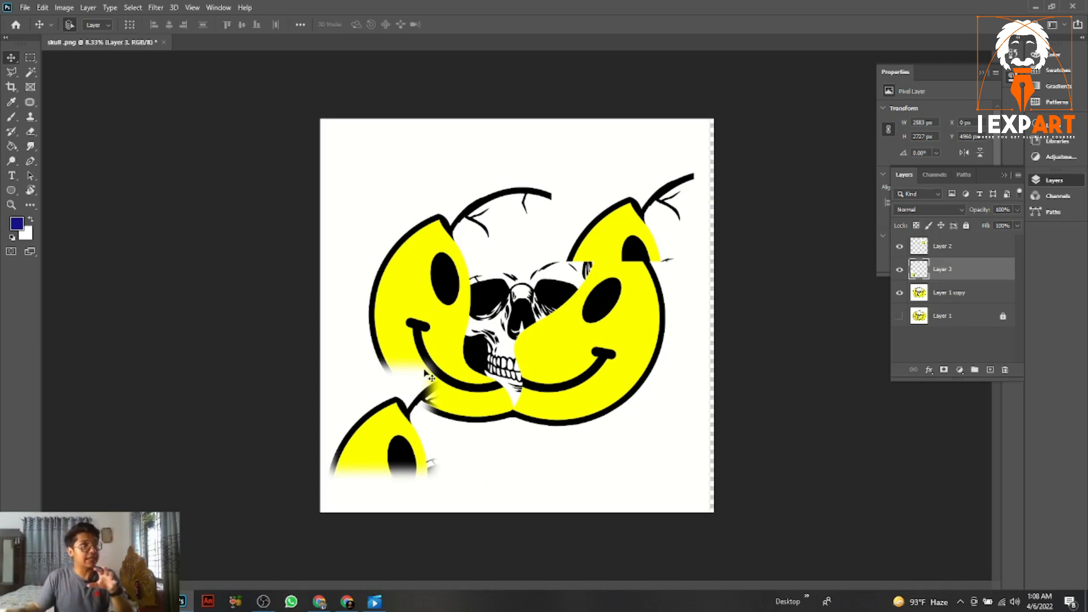
pyautogui.click(638, 215)
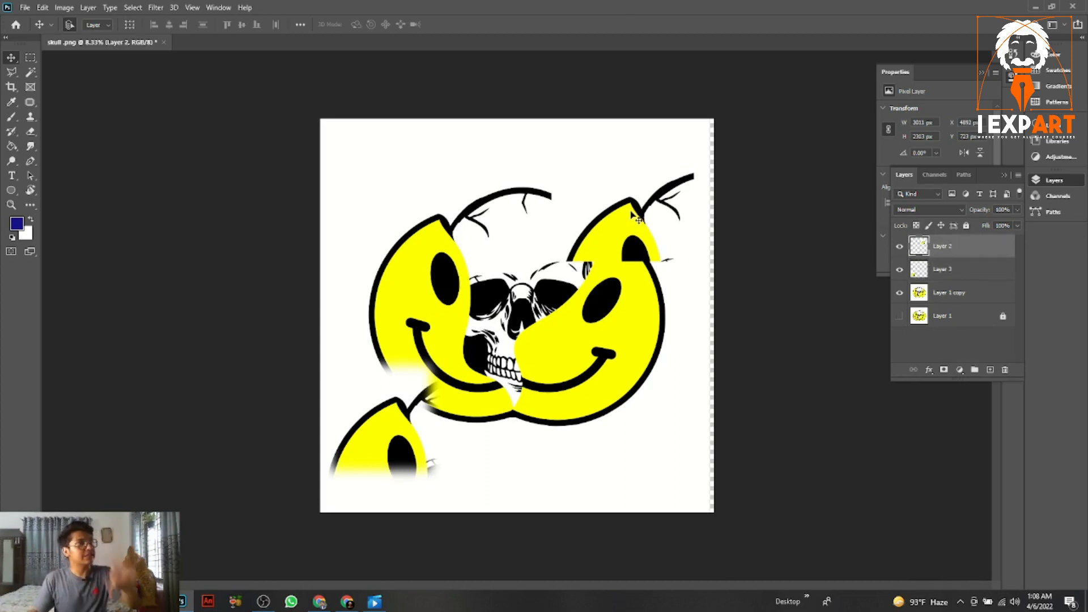
# - Shift the hard-edged piece slightly down and to the left, and toggle Layer 2 off and on to check it
pyautogui.moveTo(630, 213)
pyautogui.mouseDown()
pyautogui.moveTo(564, 170)
pyautogui.moveTo(617, 223)
pyautogui.mouseUp()
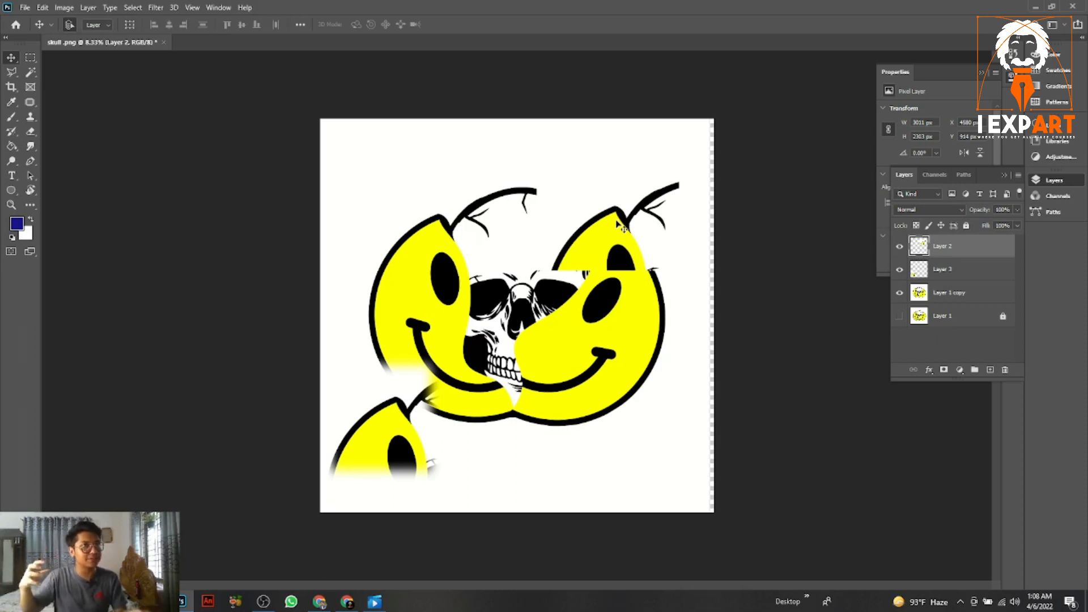
pyautogui.click(899, 247)
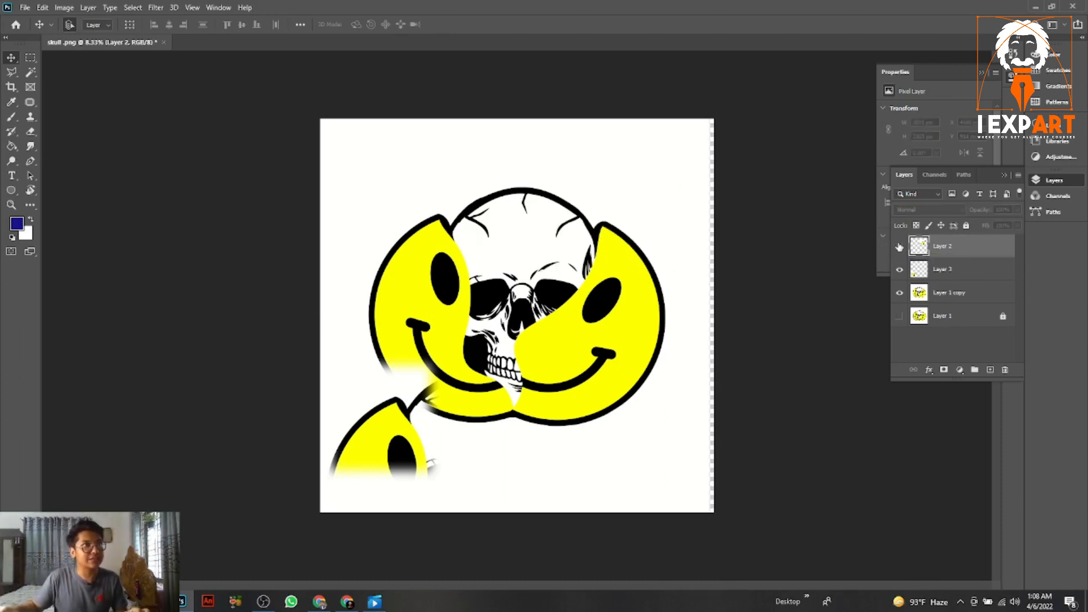
pyautogui.click(899, 247)
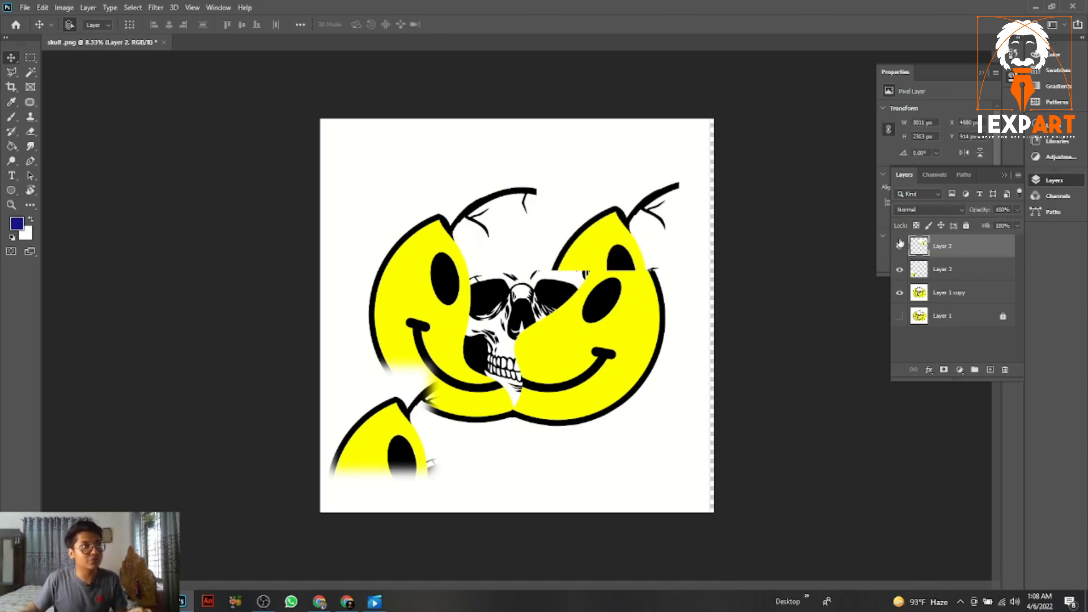
# - Toggle Layer 1 copy off and on to compare the pieces, and move Layer 2 below Layer 3 in the layer order
pyautogui.click(899, 293)
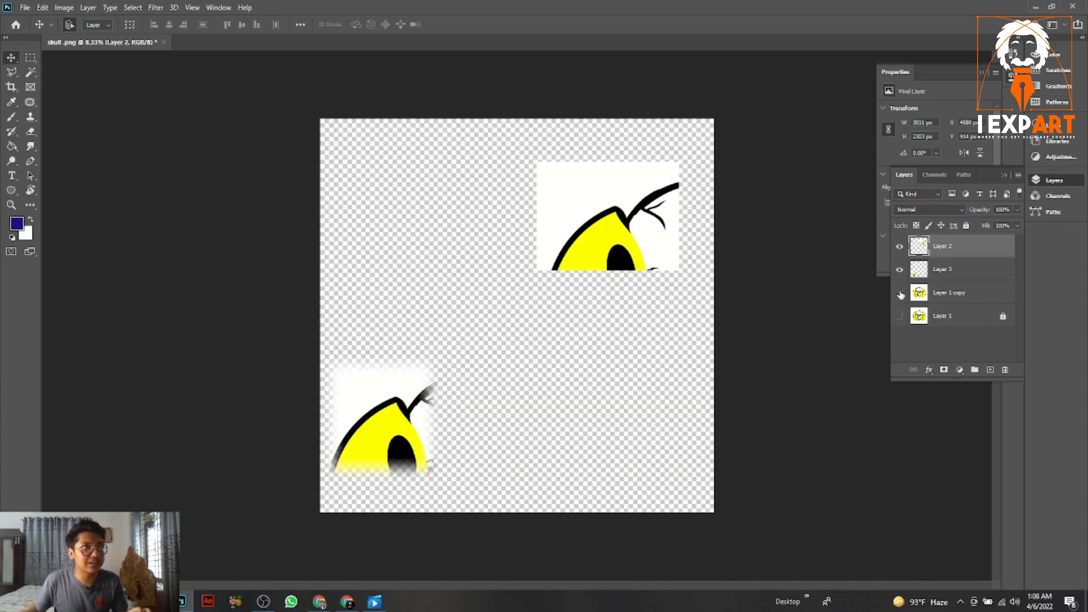
pyautogui.click(900, 293)
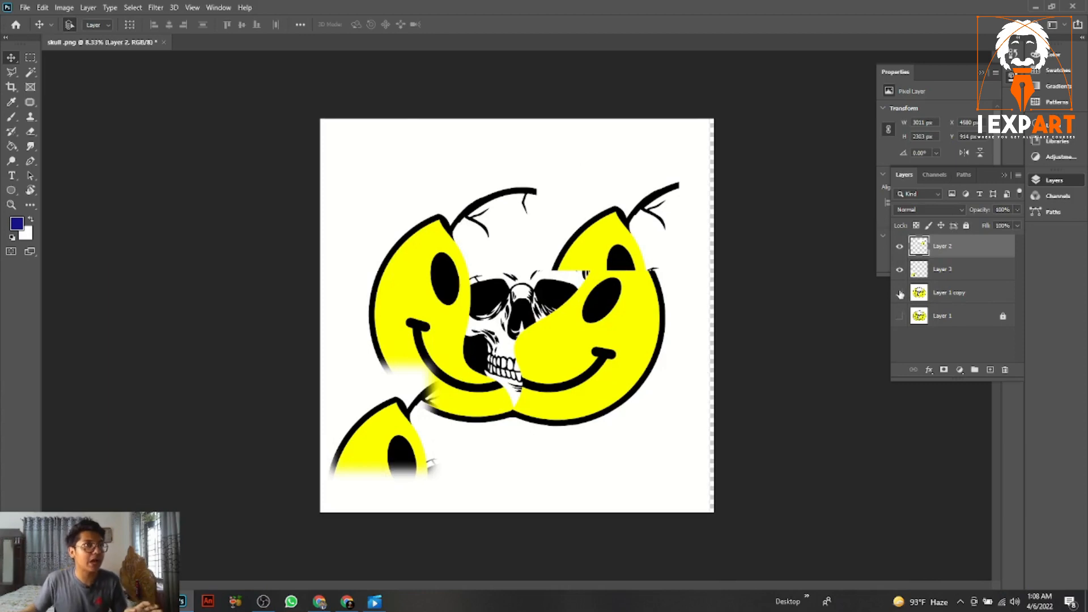
pyautogui.click(899, 293)
pyautogui.click(900, 293)
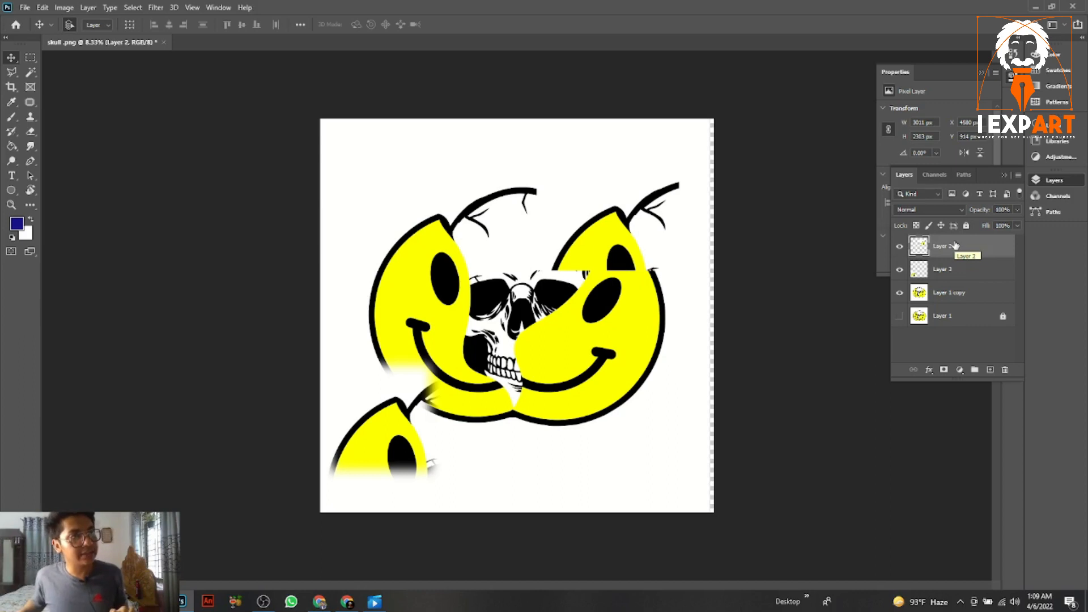
pyautogui.moveTo(955, 244); pyautogui.dragTo(972, 289)
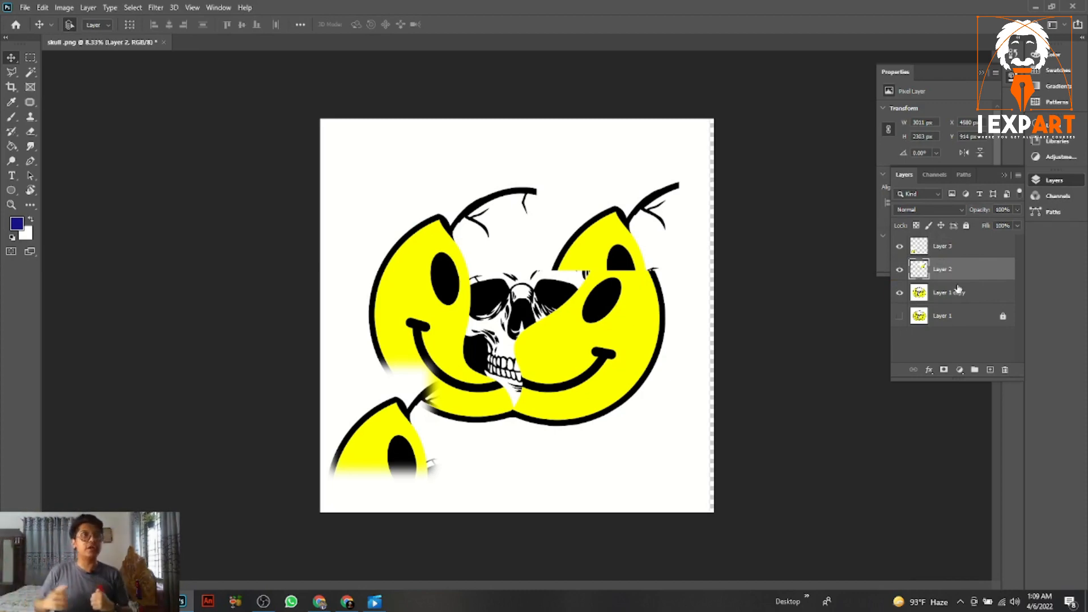
# - Open the mountain photo of the man in the hoodie as a separate document
pyautogui.click(1035, 6)
pyautogui.moveTo(235, 158); pyautogui.dragTo(211, 545)
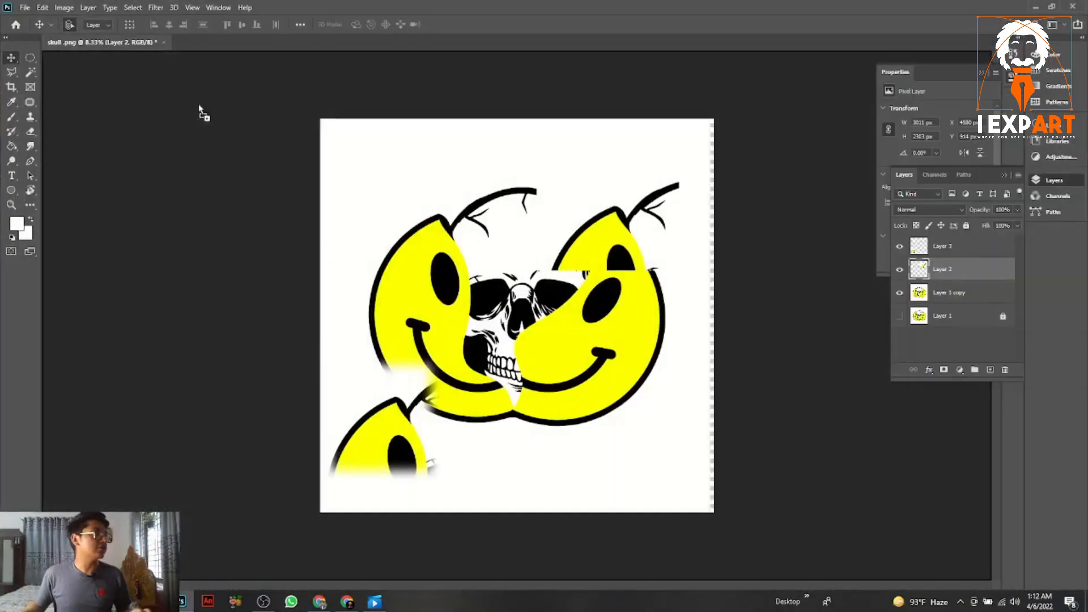
pyautogui.moveTo(200, 109); pyautogui.dragTo(199, 51)
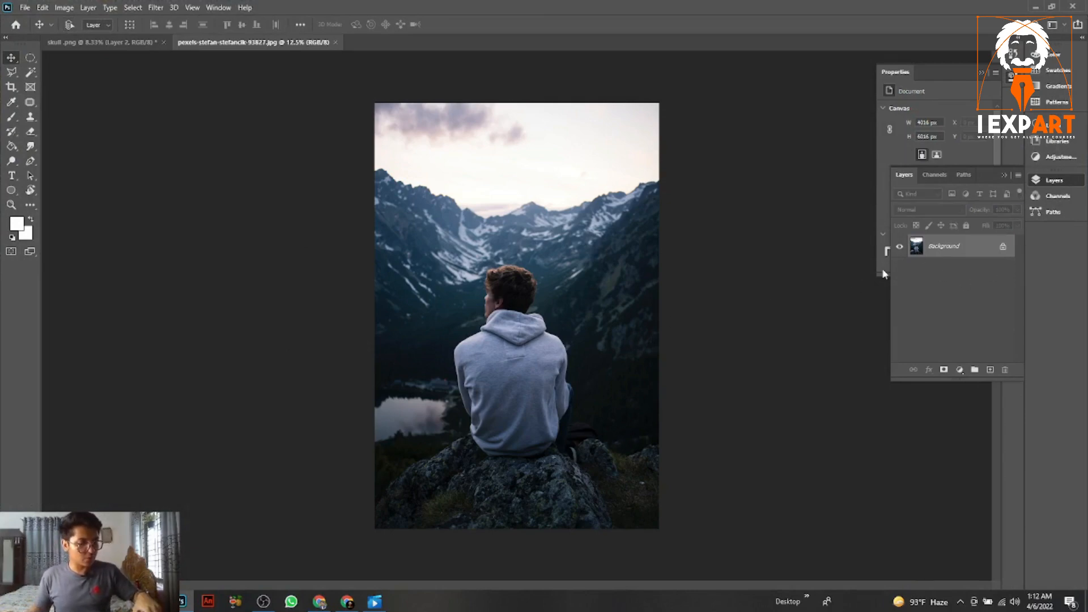
# - Examine the individual pixels of the hoodie at very high magnification and compare them with the photo at normal size
pyautogui.hotkey('ctrl', '1')
pyautogui.scroll(5, 474, 375)
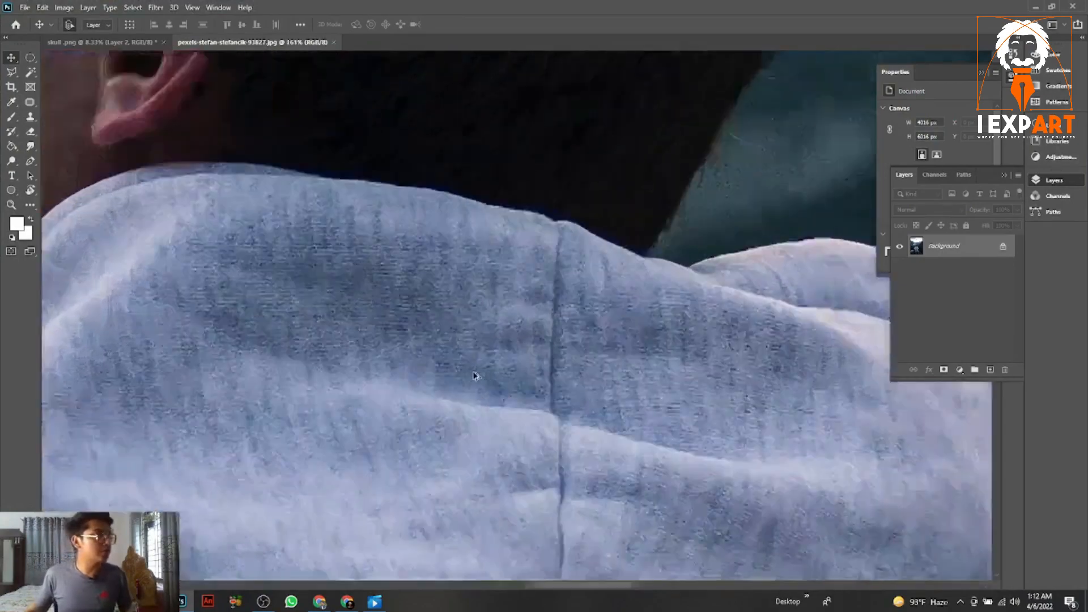
pyautogui.scroll(-2, 475, 375)
pyautogui.scroll(7, 475, 375)
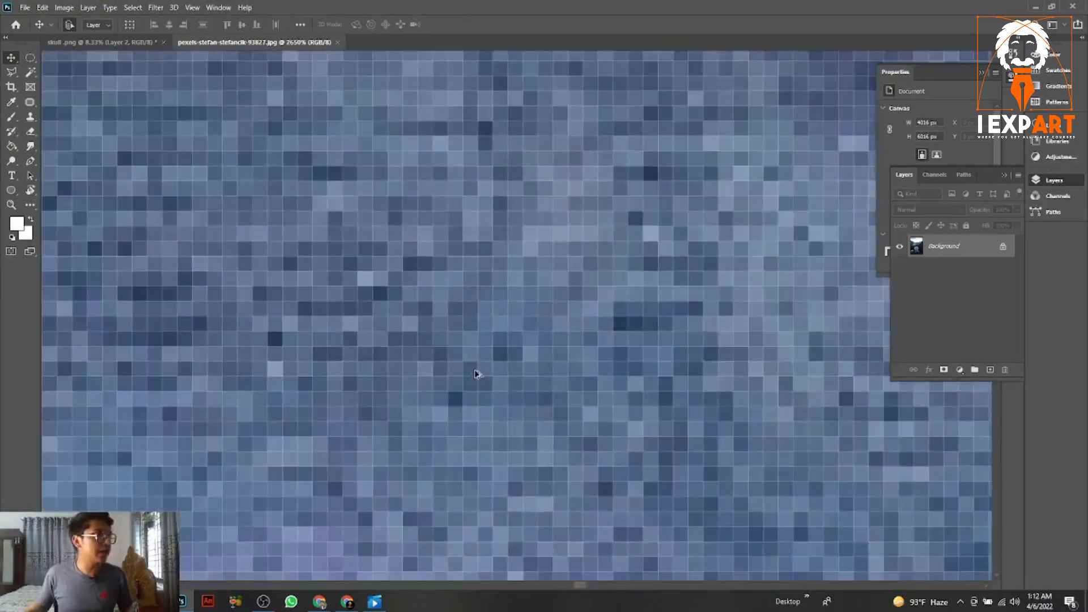
pyautogui.scroll(-20, 476, 374)
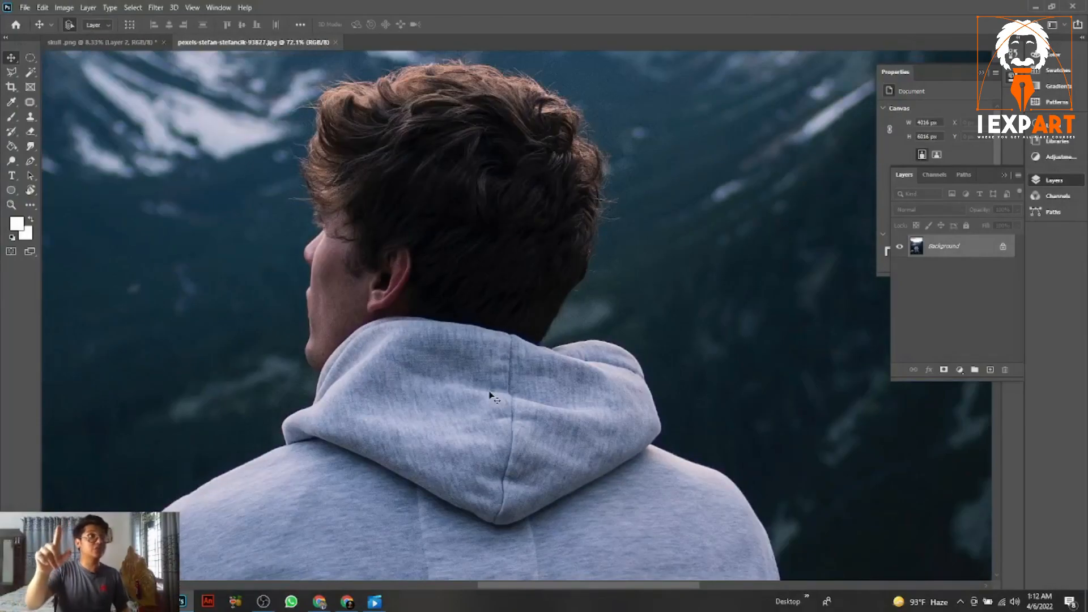
pyautogui.scroll(20, 490, 395)
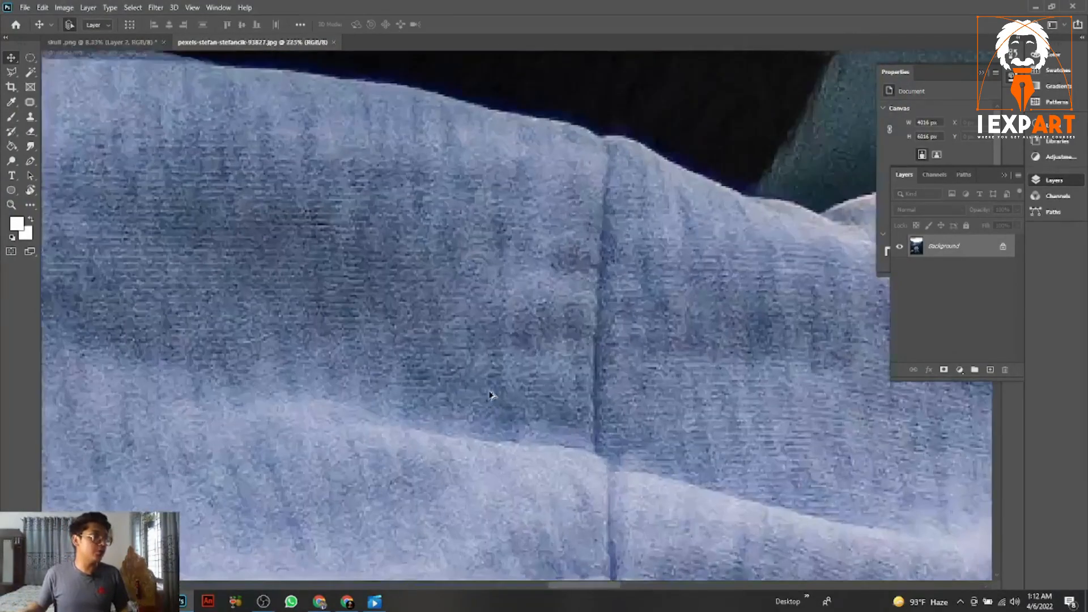
pyautogui.scroll(8, 488, 395)
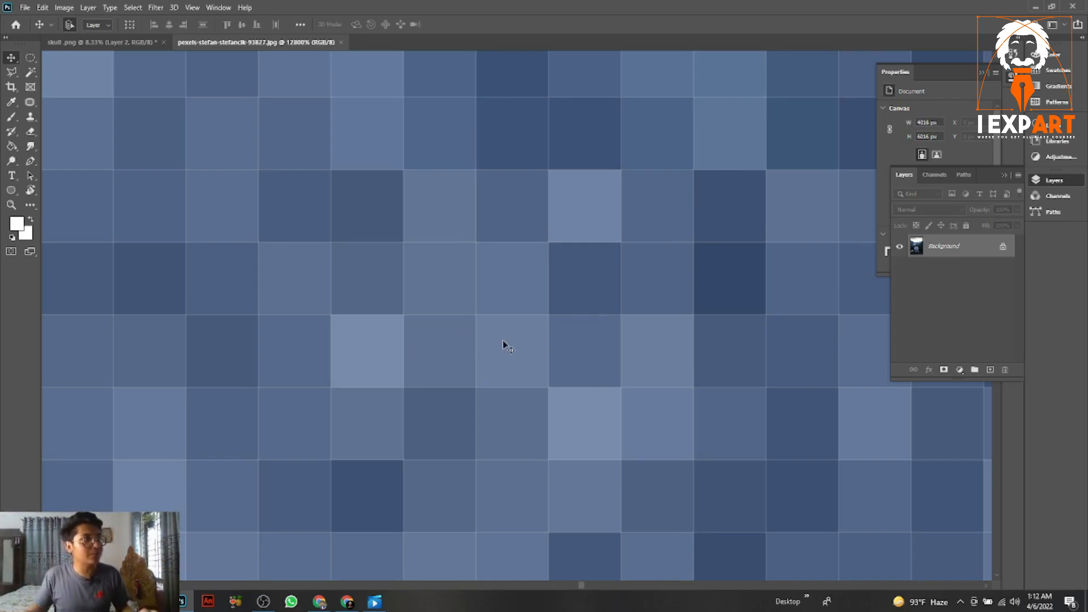
pyautogui.scroll(-8, 453, 268)
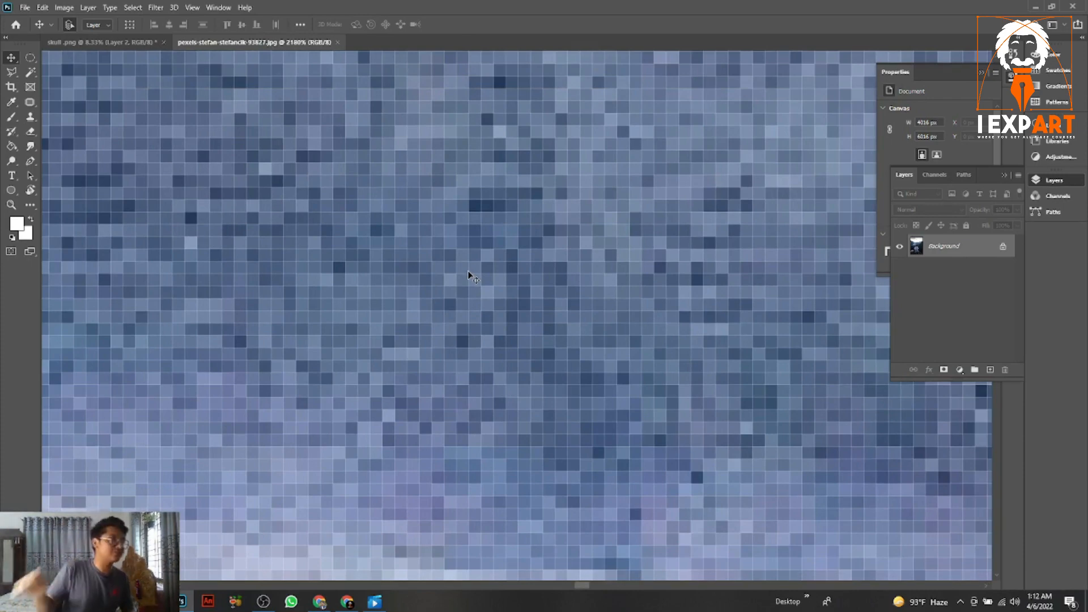
pyautogui.scroll(8, 468, 276)
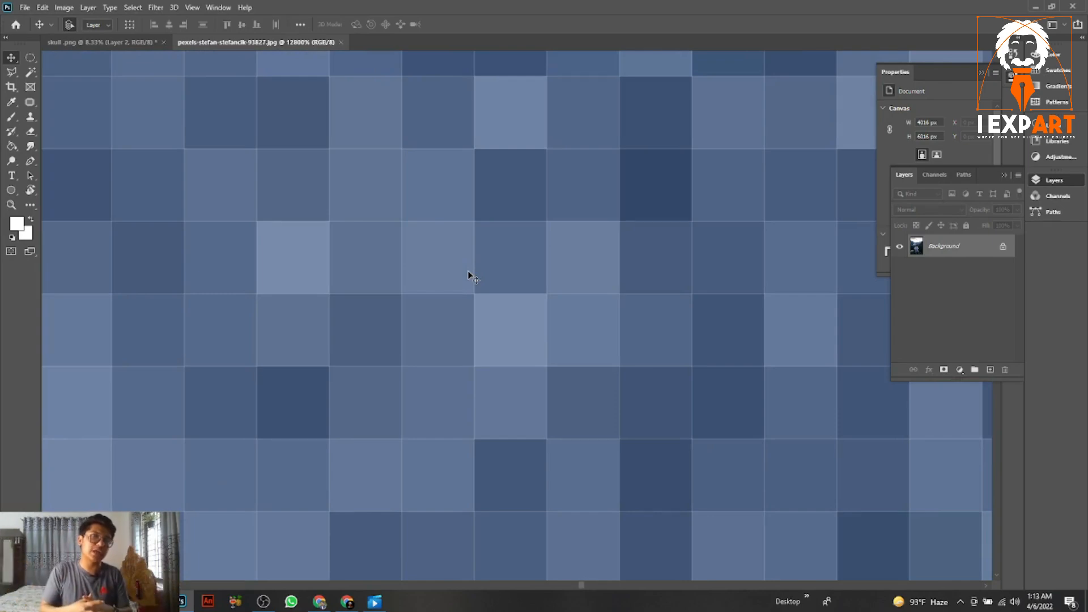
pyautogui.scroll(-10, 470, 276)
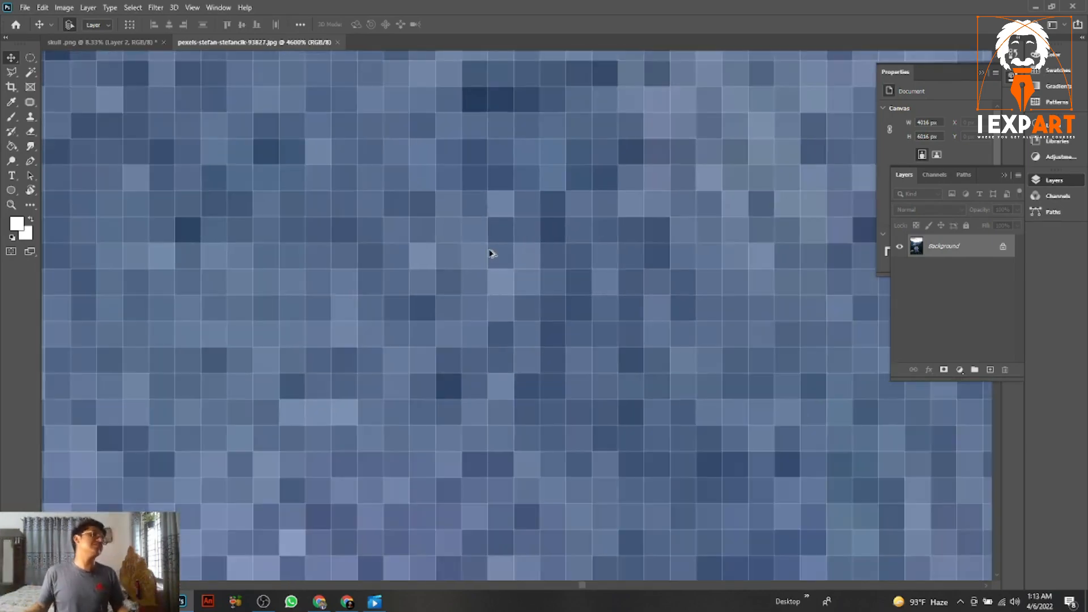
pyautogui.scroll(-12, 486, 271)
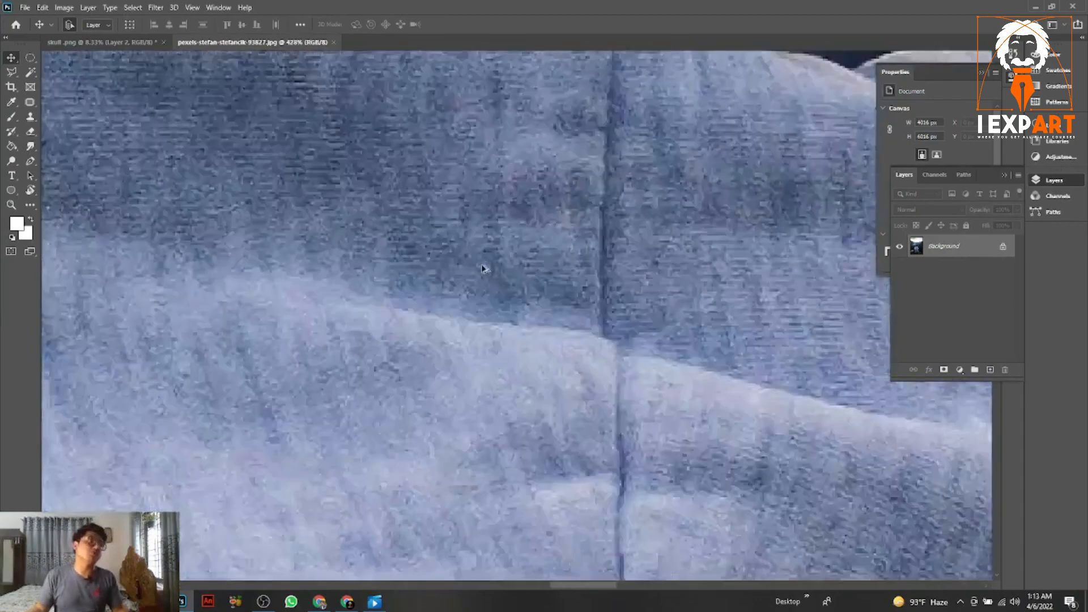
pyautogui.scroll(-8, 475, 227)
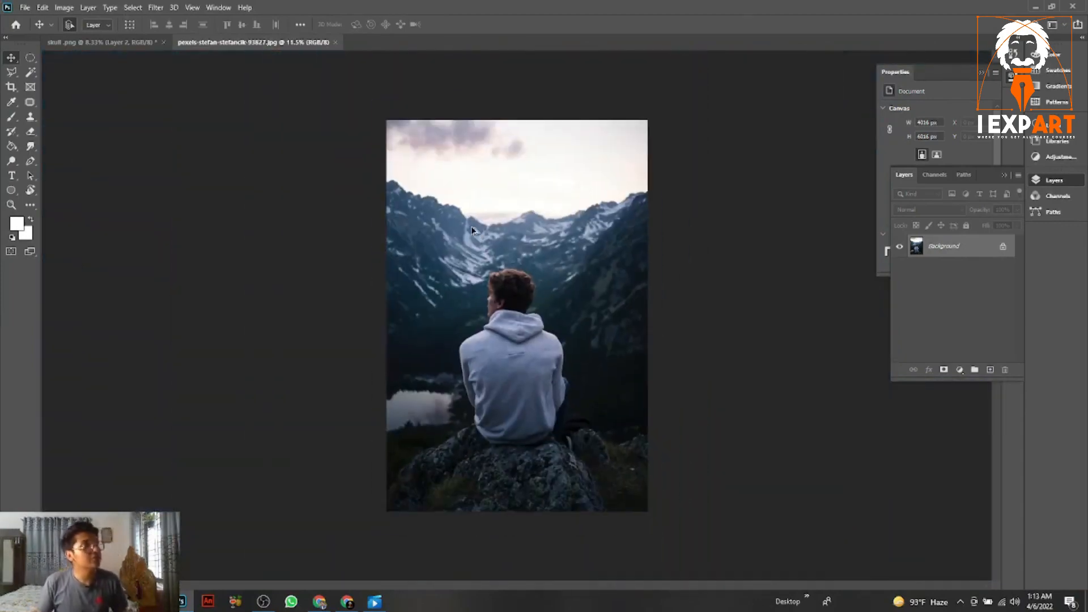
pyautogui.scroll(2, 487, 255)
pyautogui.scroll(2, 495, 275)
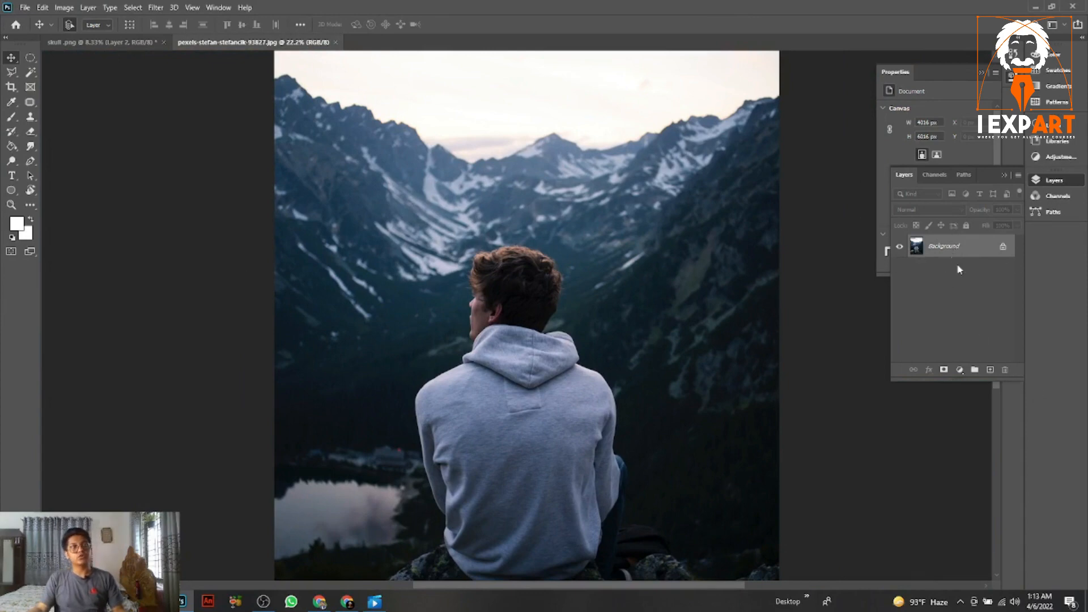
# - Unlock the Background layer, duplicate it and add an empty layer above the copy
pyautogui.click(1002, 247)
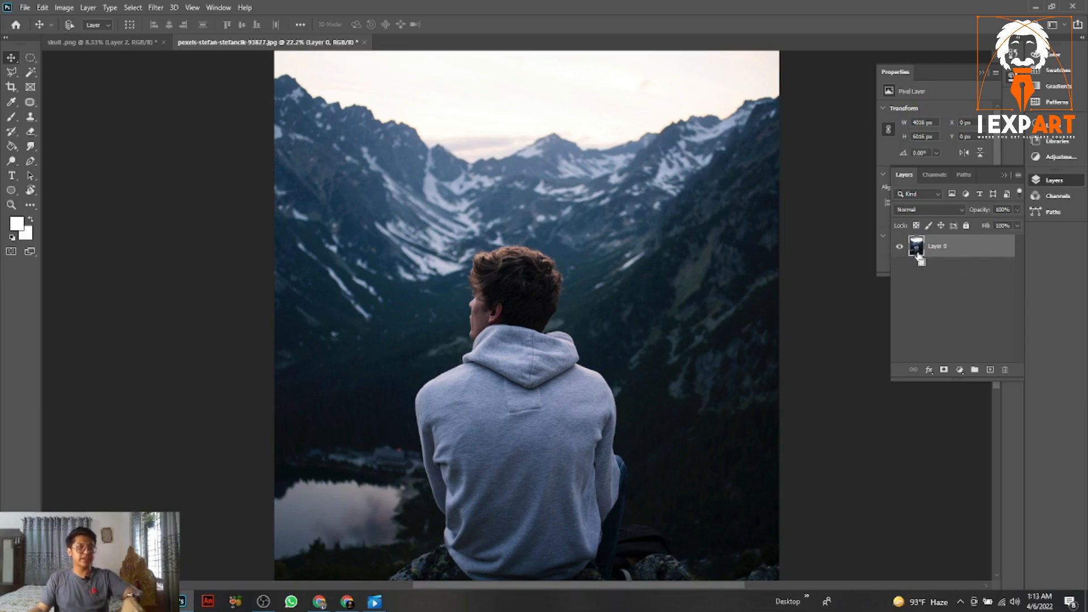
pyautogui.hotkey('ctrl', 'j')
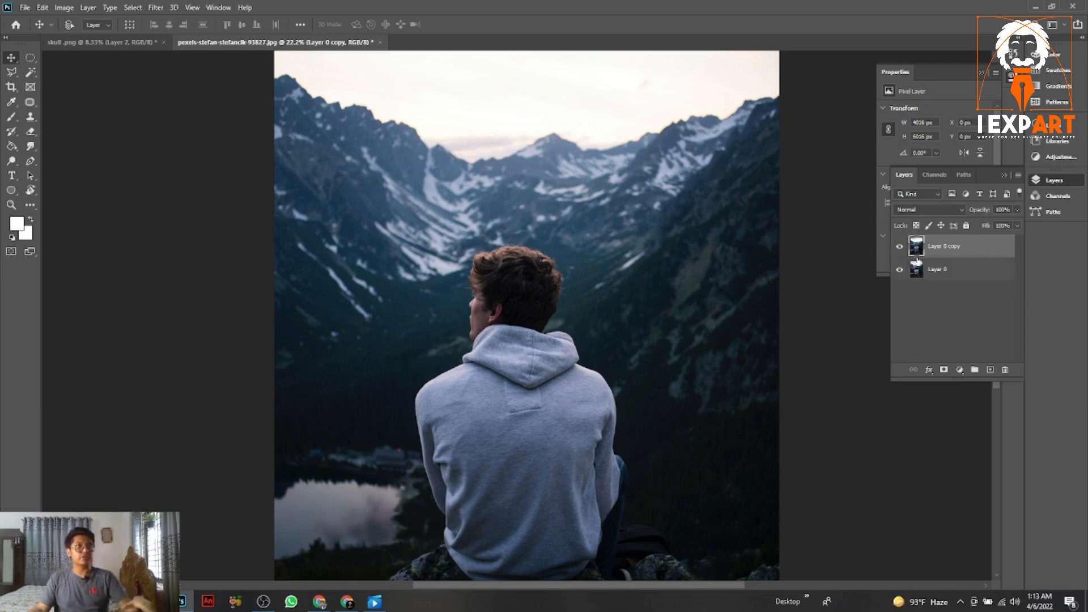
pyautogui.click(990, 371)
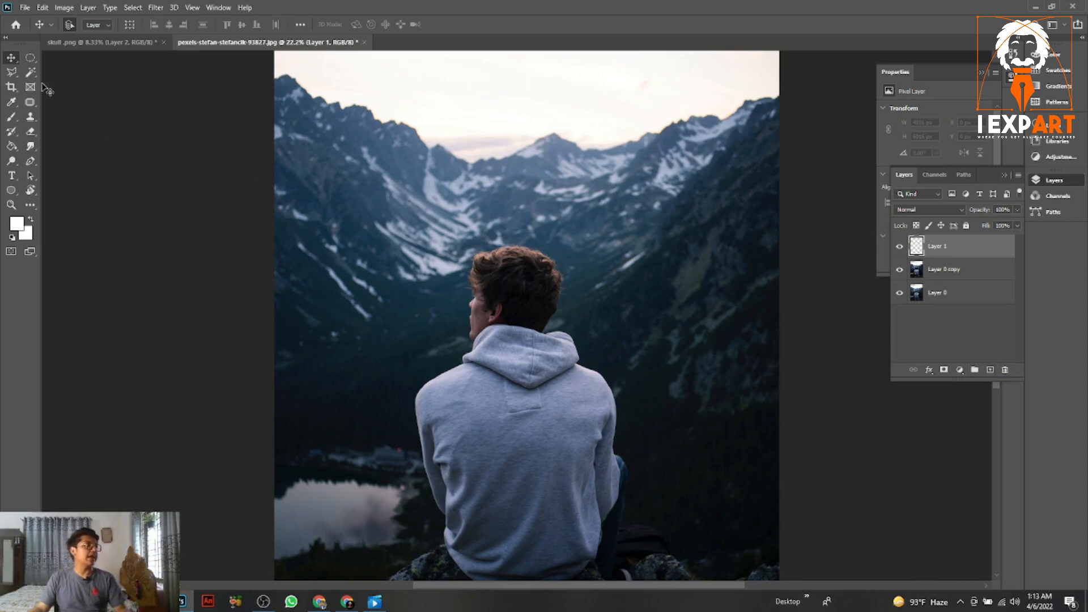
# - Draw an elliptical selection of about 3230 × 4880 px around the seated man on Layer 1, and invert it
pyautogui.click(30, 57)
pyautogui.hotkey('ctrl', '-')
pyautogui.hotkey('ctrl', '-')
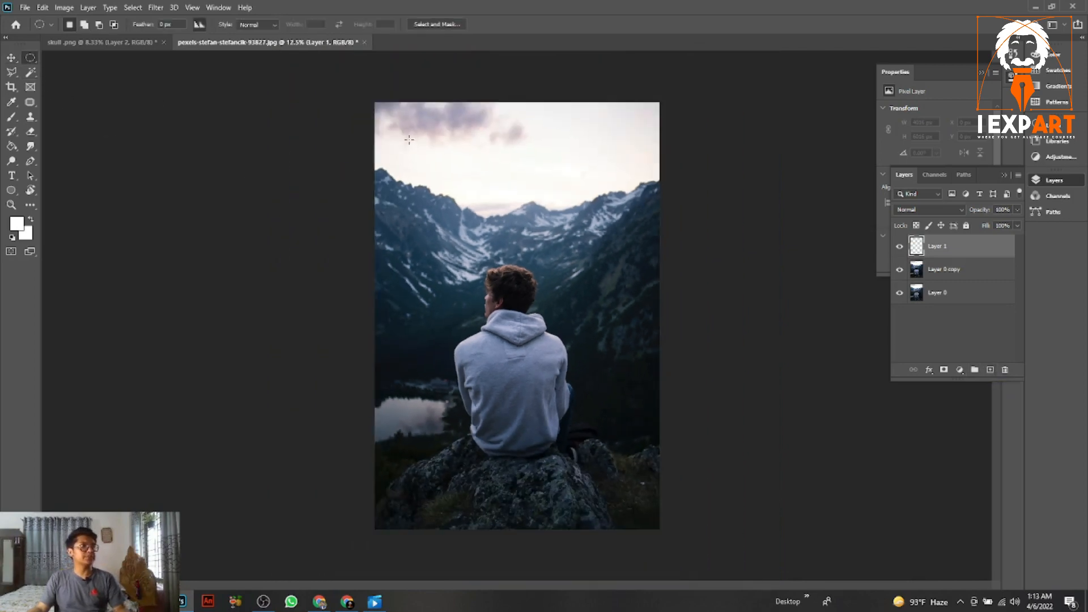
pyautogui.moveTo(410, 139); pyautogui.dragTo(638, 486)
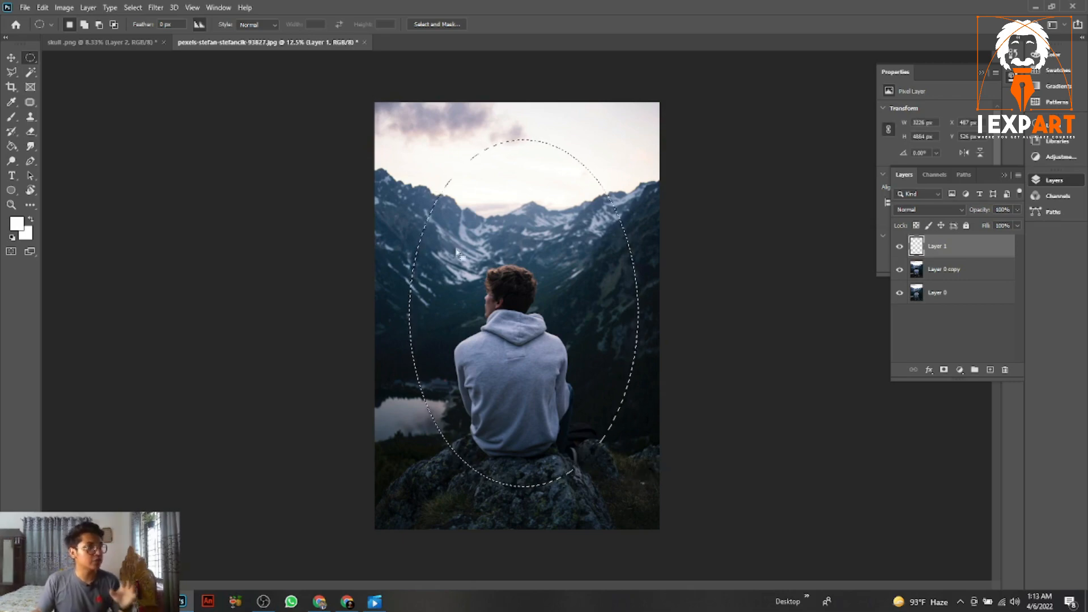
pyautogui.rightClick(503, 220)
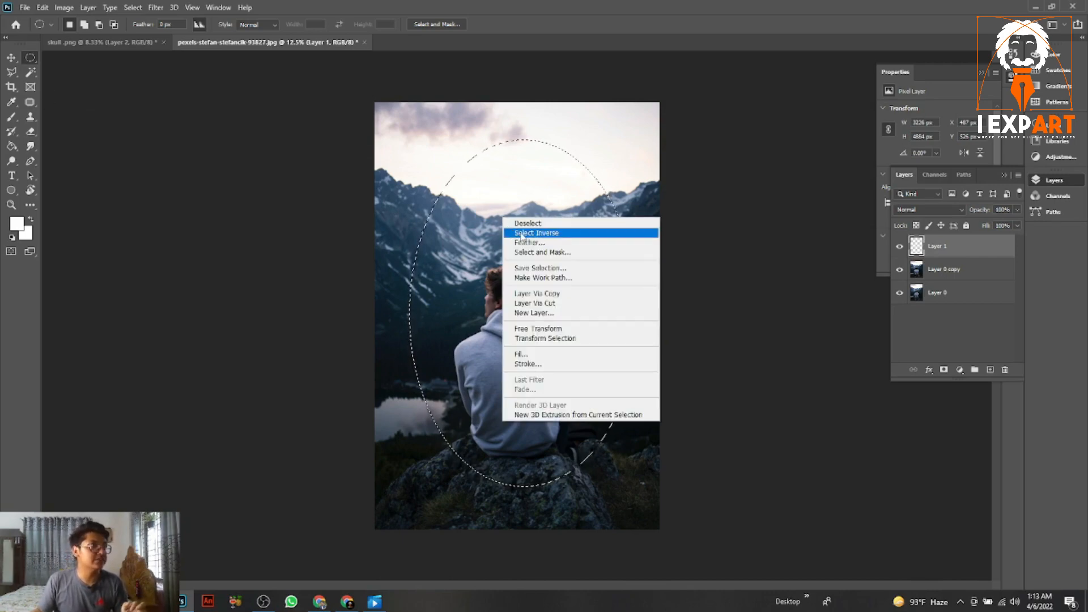
pyautogui.click(522, 233)
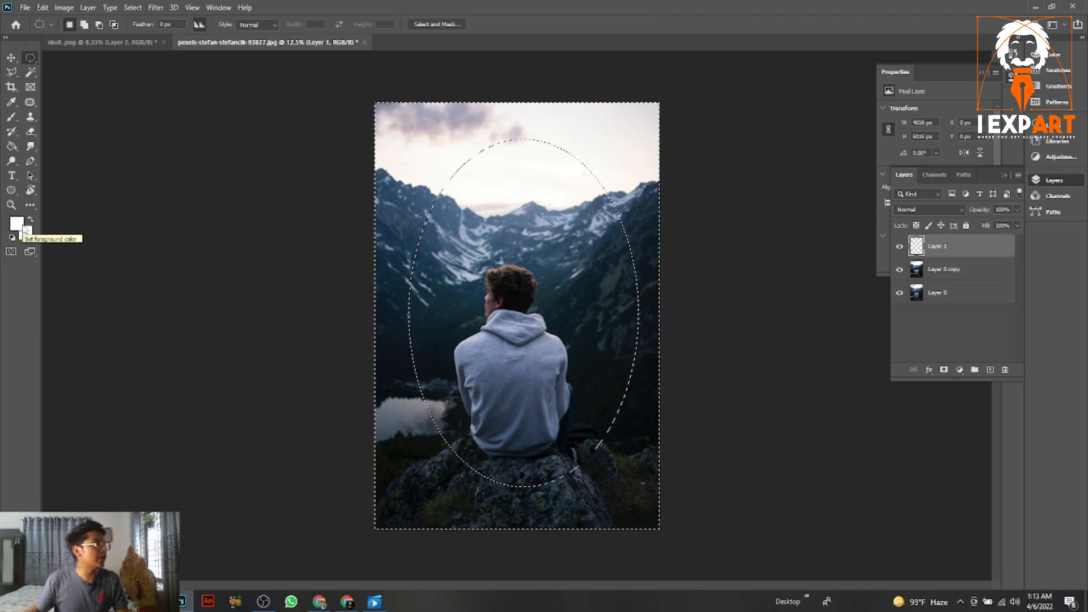
# - Fill the inverted selection on Layer 1 with white at 42% opacity, and set the Paint Bucket opacity to 100%
pyautogui.click(11, 146)
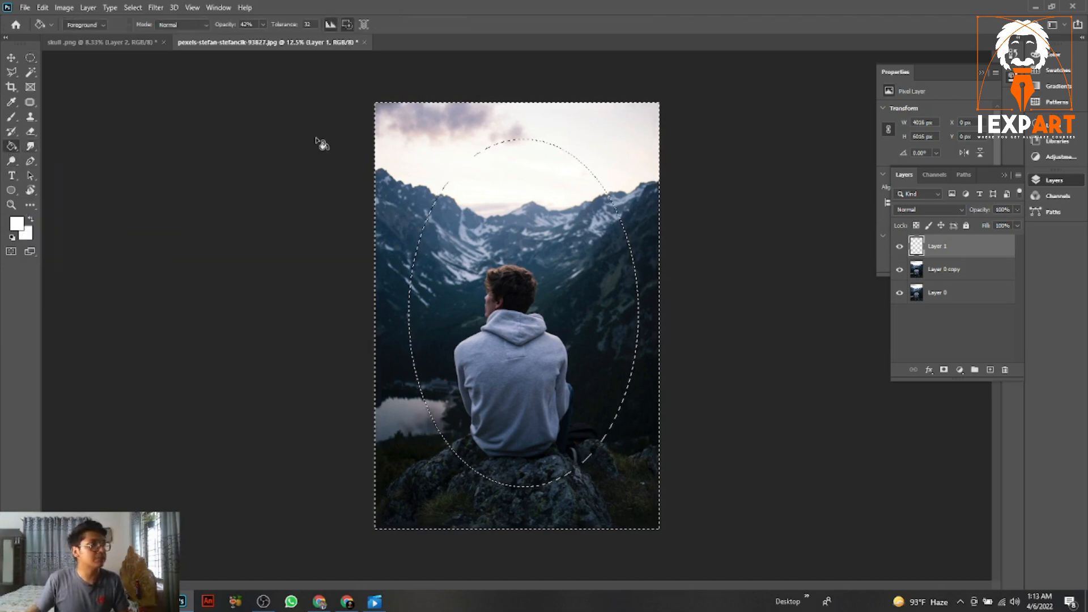
pyautogui.click(387, 133)
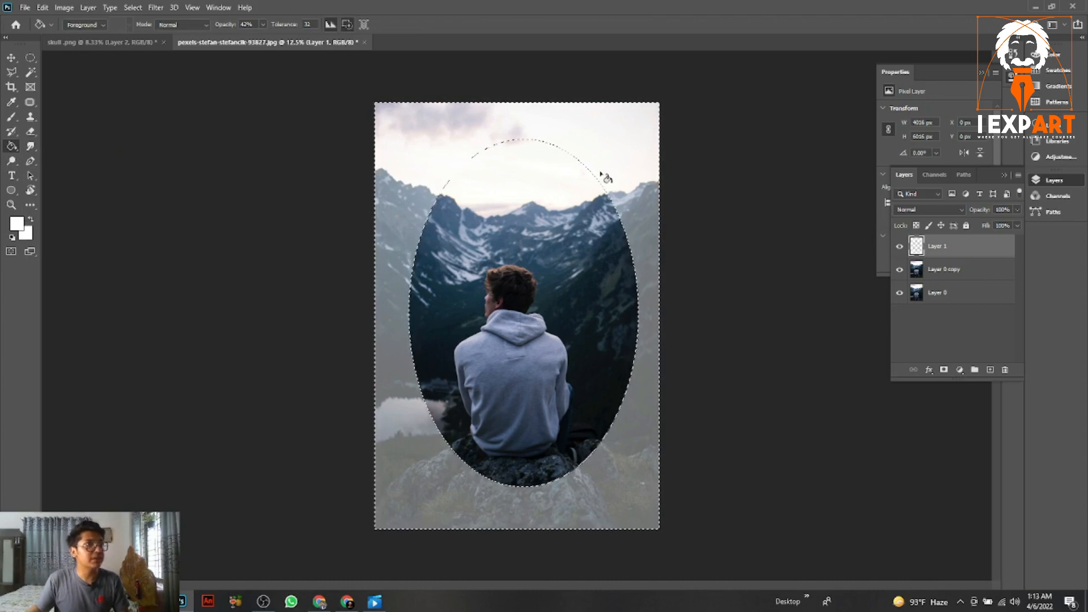
pyautogui.click(262, 24)
pyautogui.moveTo(262, 38); pyautogui.dragTo(297, 38)
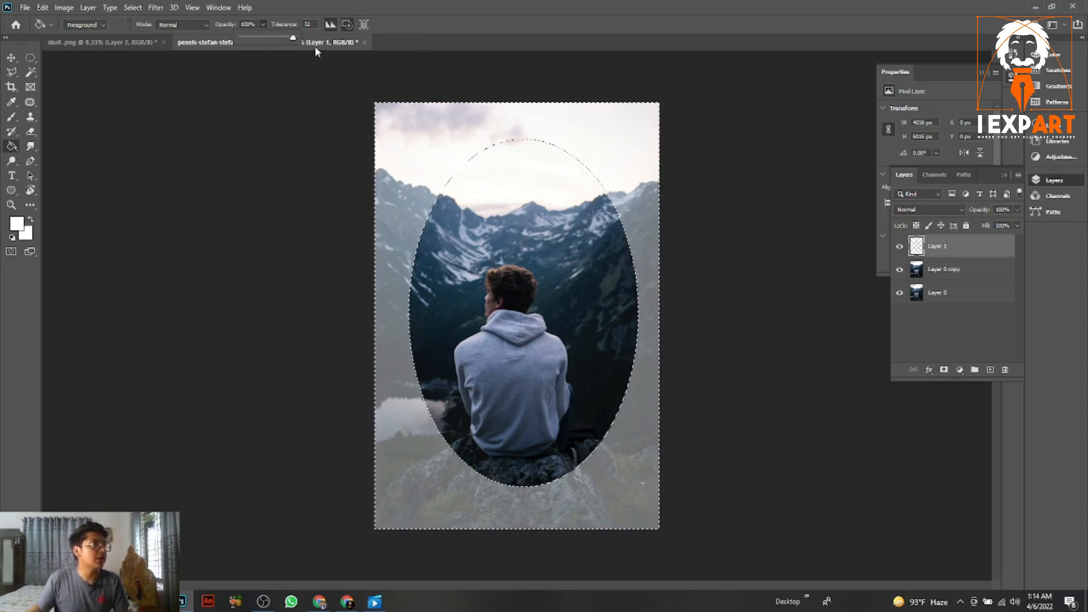
# - Remove the selection around the ellipse and make Layer 1 the active layer
pyautogui.press('v')
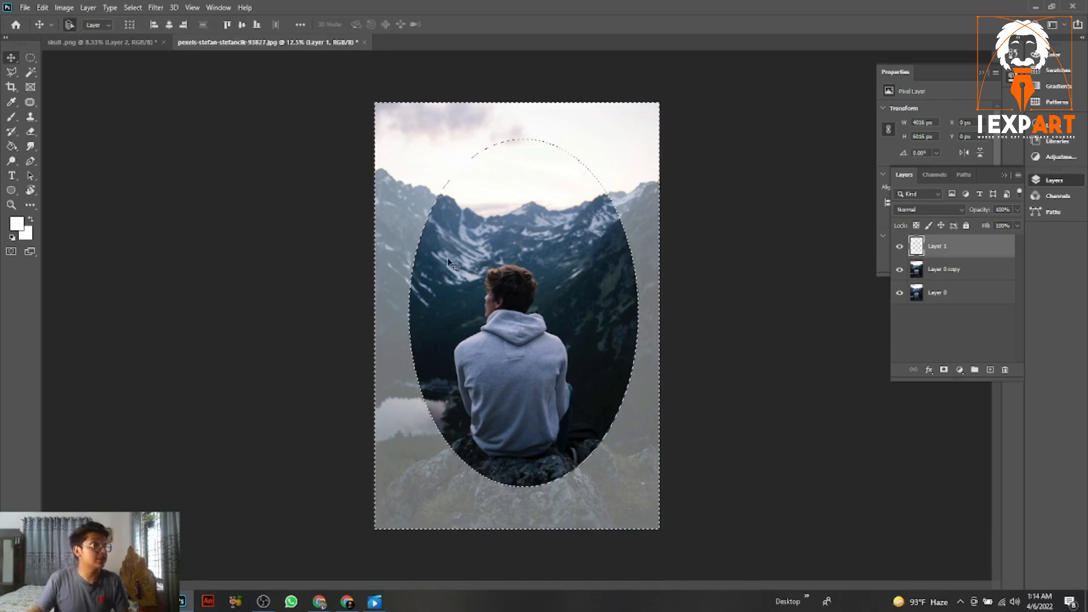
pyautogui.click(575, 208)
pyautogui.scroll(1, 575, 208)
pyautogui.scroll(1, 576, 208)
pyautogui.scroll(-2, 602, 211)
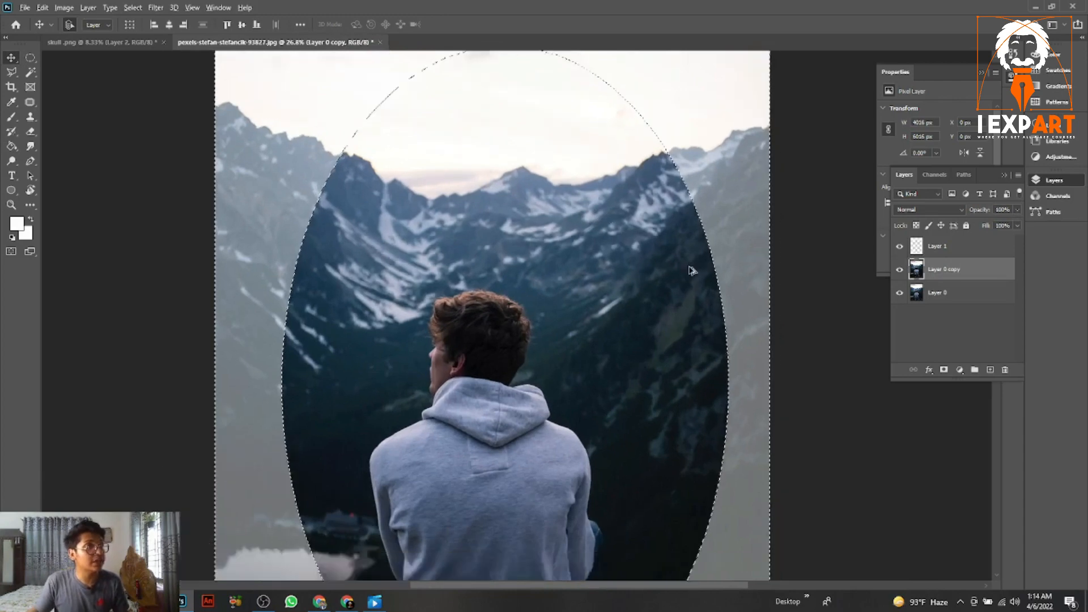
pyautogui.press('m')
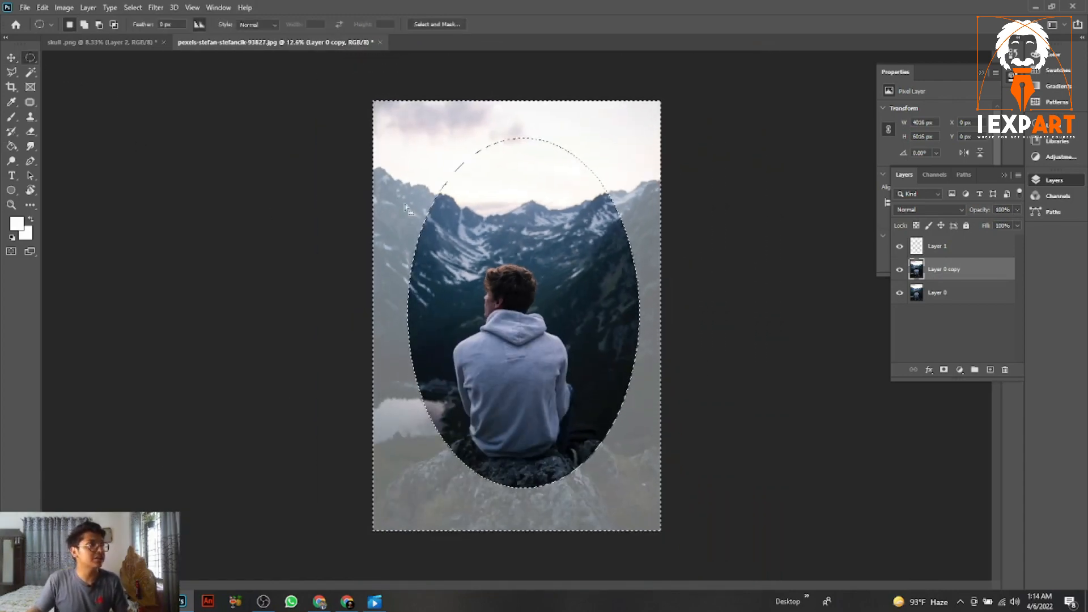
pyautogui.hotkey('ctrl', 'd')
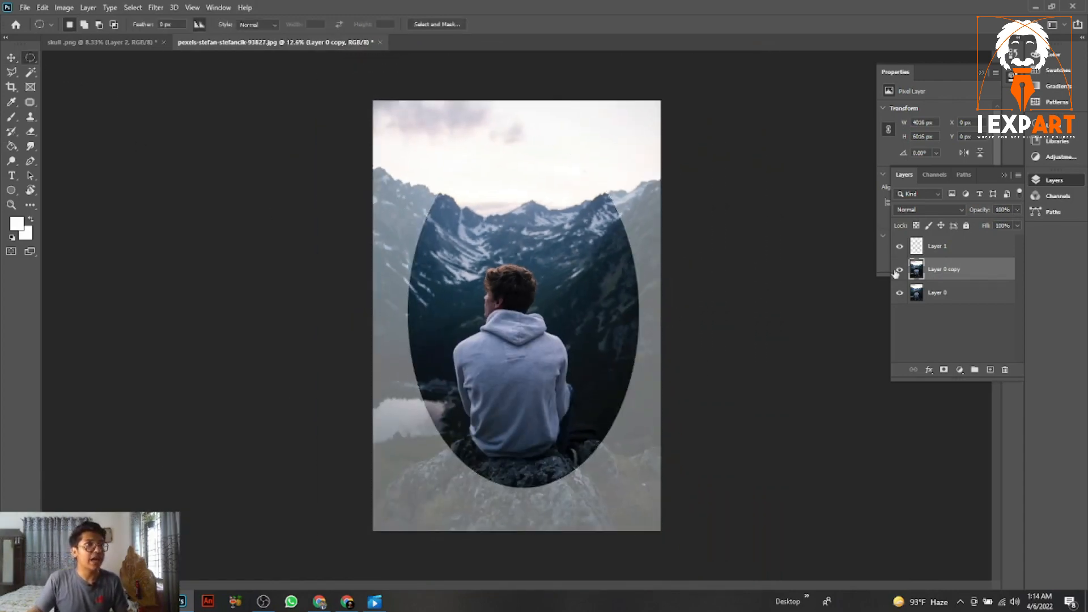
pyautogui.click(915, 248)
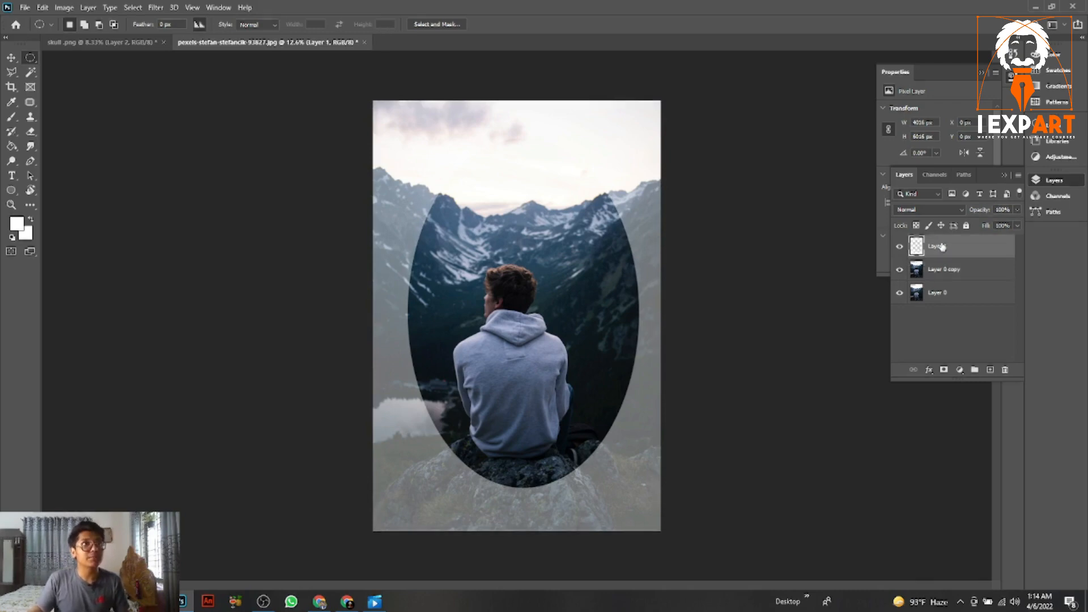
# - Lower the opacity of Layer 1 to 50% and the fill of Layer 0 copy to 11%
pyautogui.click(1016, 211)
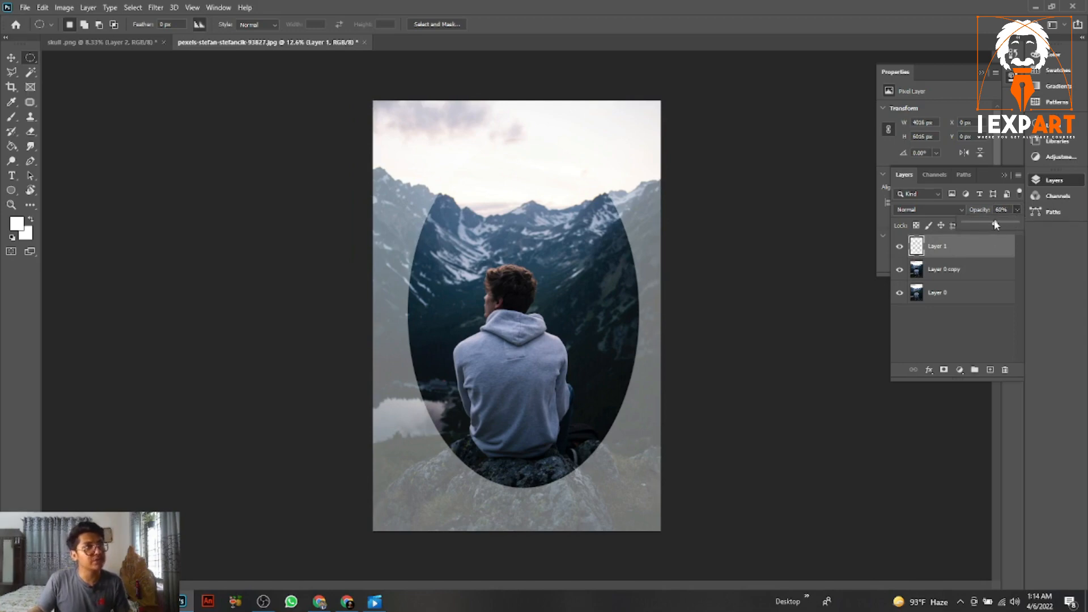
pyautogui.moveTo(994, 223); pyautogui.dragTo(993, 225)
pyautogui.click(1007, 272)
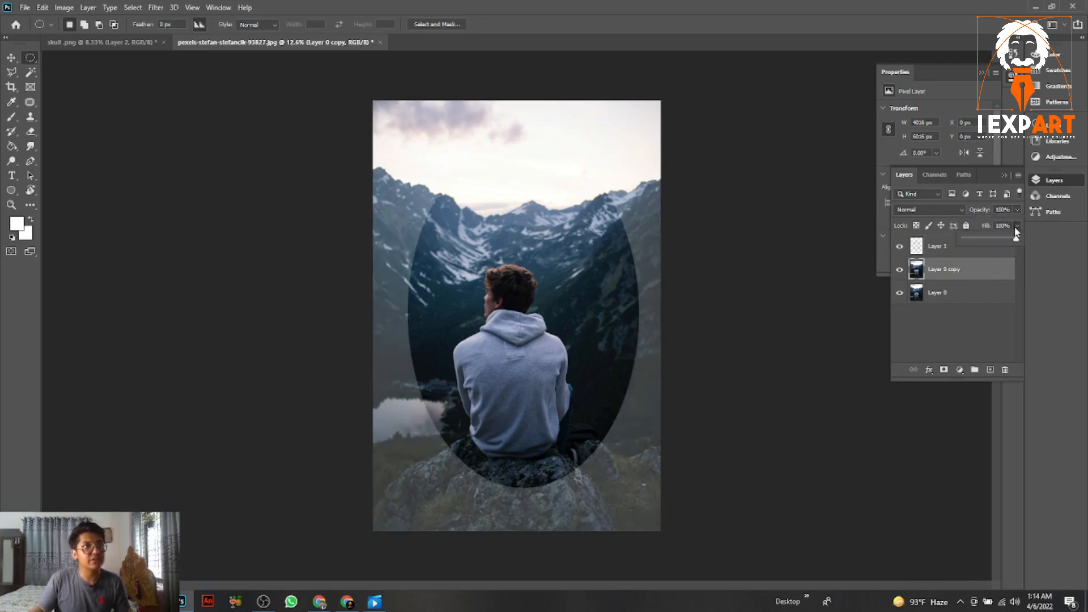
pyautogui.moveTo(990, 242); pyautogui.dragTo(970, 242)
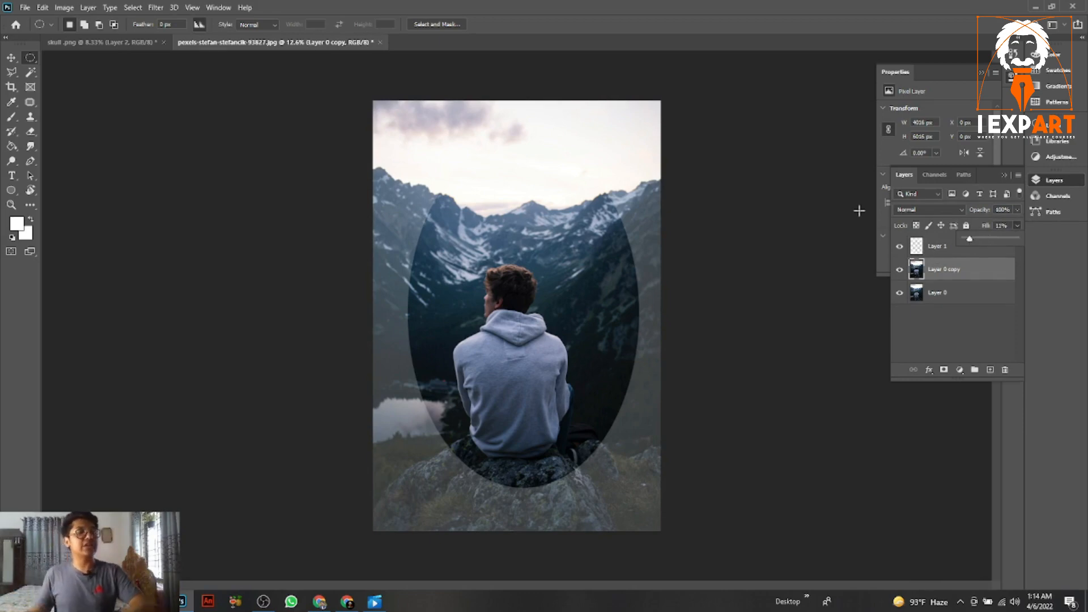
# - Delete Layer 1 with the hard-edged white frame and add a new empty layer above Layer 0 copy
pyautogui.click(912, 245)
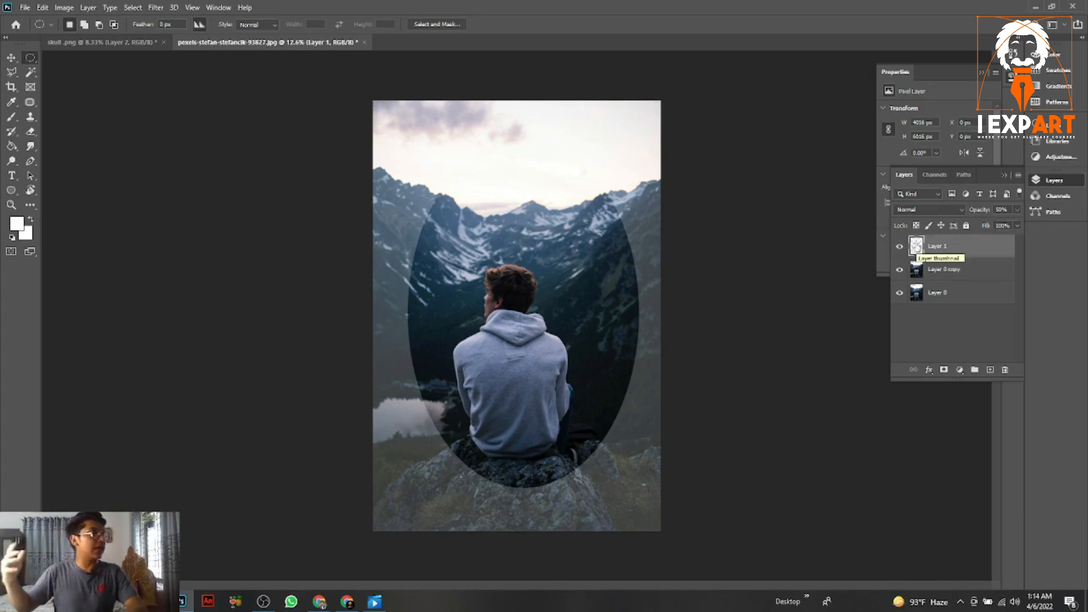
pyautogui.press('Delete')
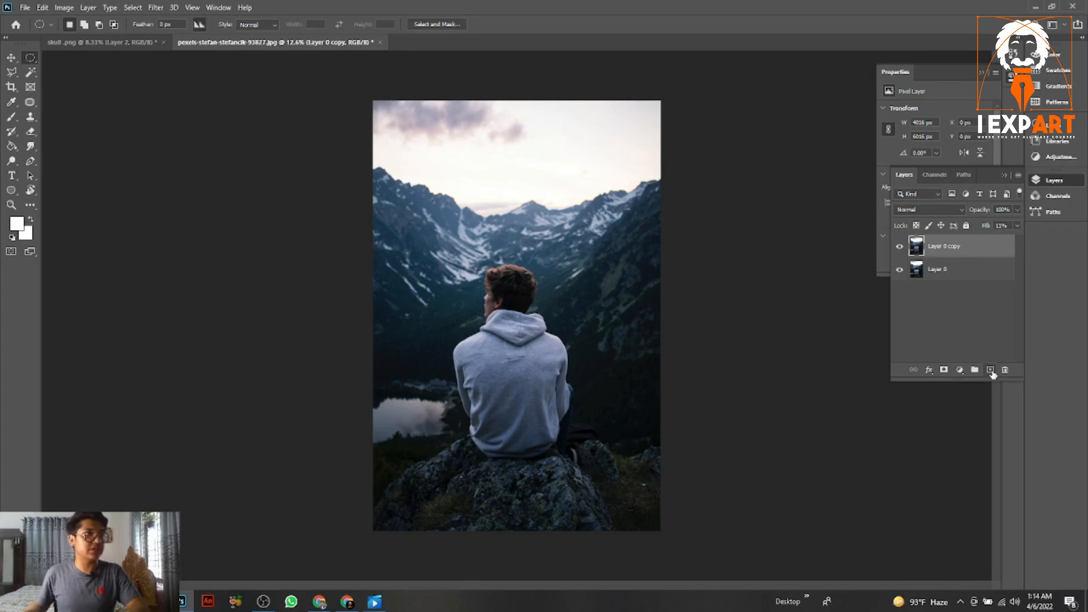
pyautogui.click(990, 369)
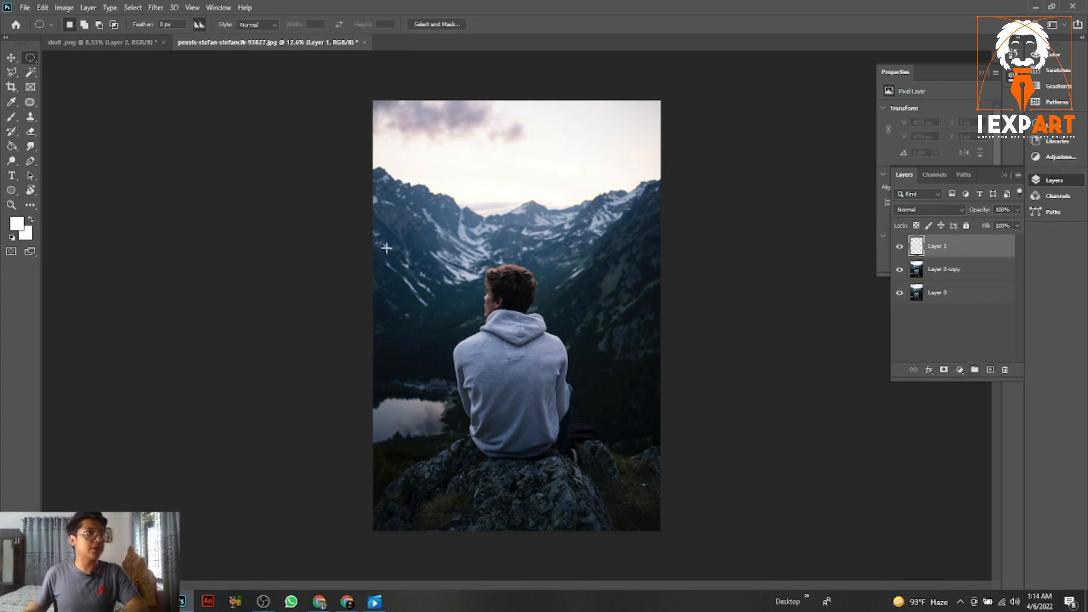
# - Draw an elliptical selection of about 3070 × 4585 px around the seated man on the new layer, and invert it
pyautogui.rightClick(32, 59)
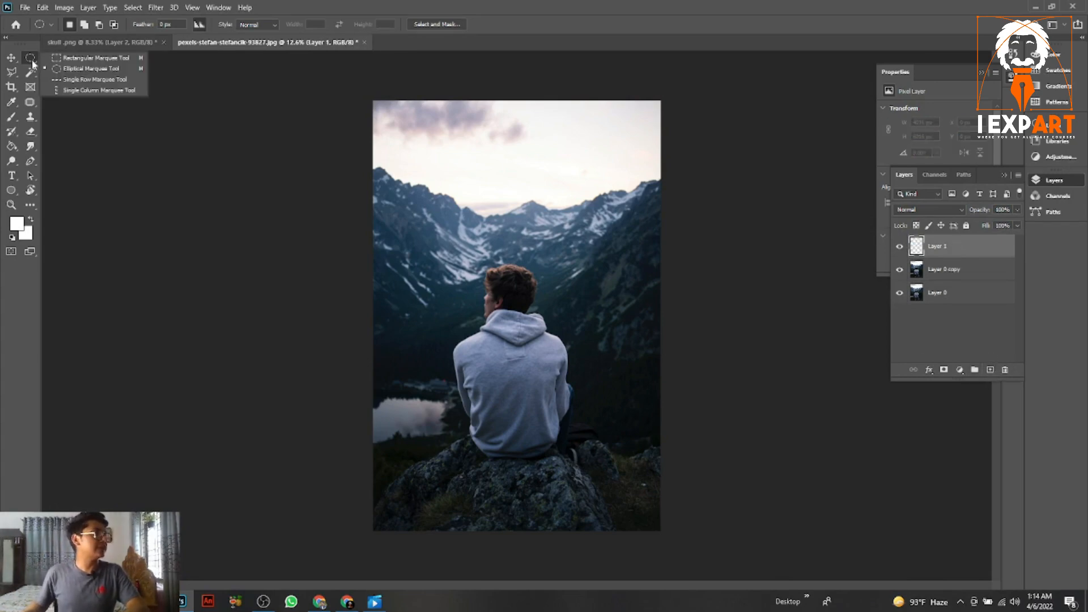
pyautogui.click(84, 70)
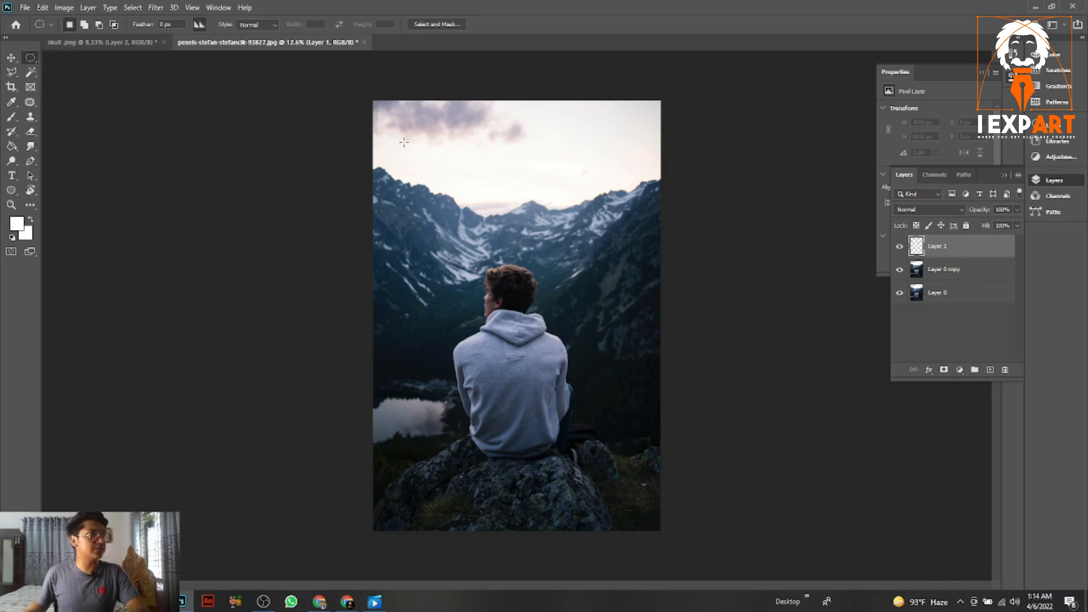
pyautogui.moveTo(404, 141); pyautogui.dragTo(623, 470)
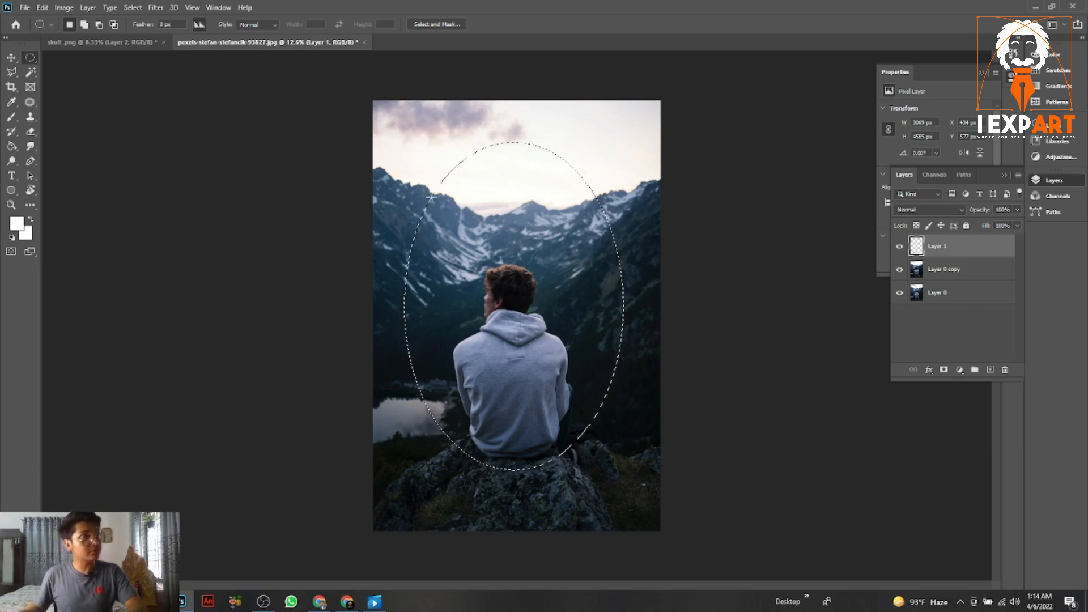
pyautogui.rightClick(472, 199)
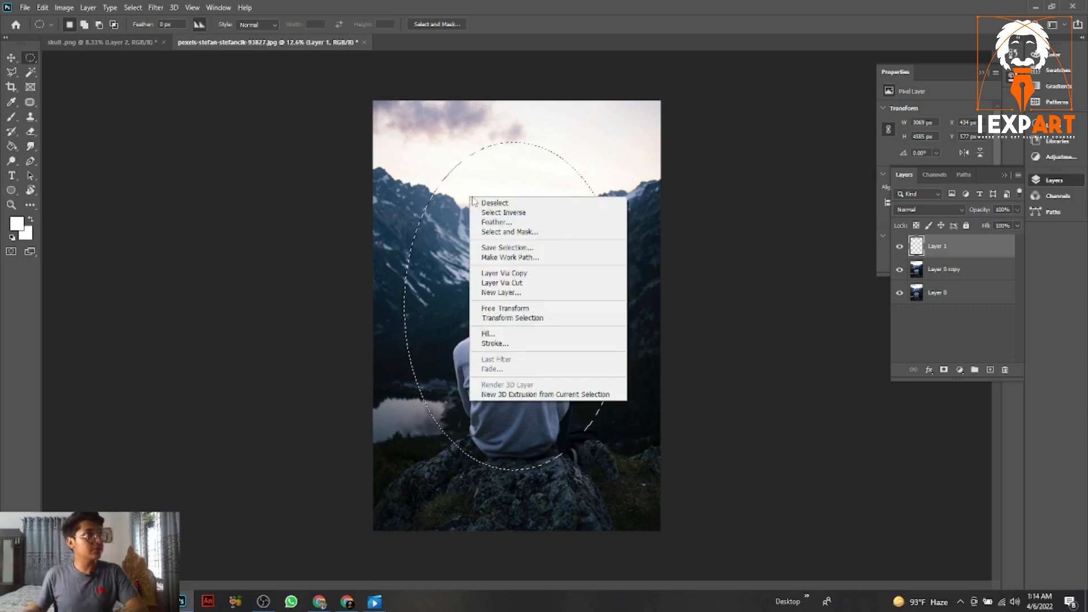
pyautogui.click(508, 213)
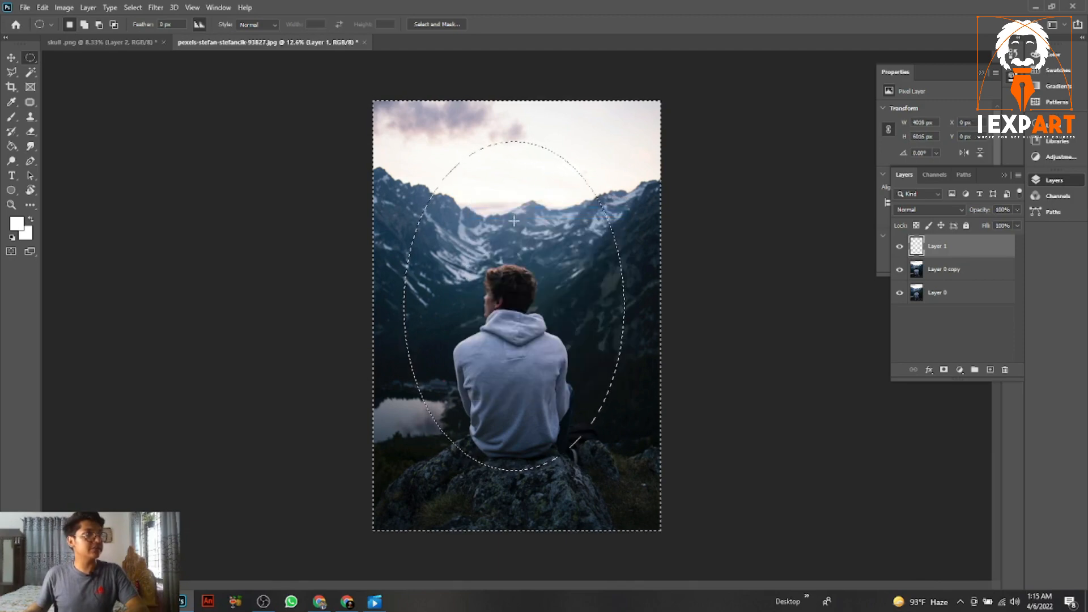
# - Feather the inverted elliptical selection, with the effect applied at the canvas bounds
pyautogui.rightClick(517, 208)
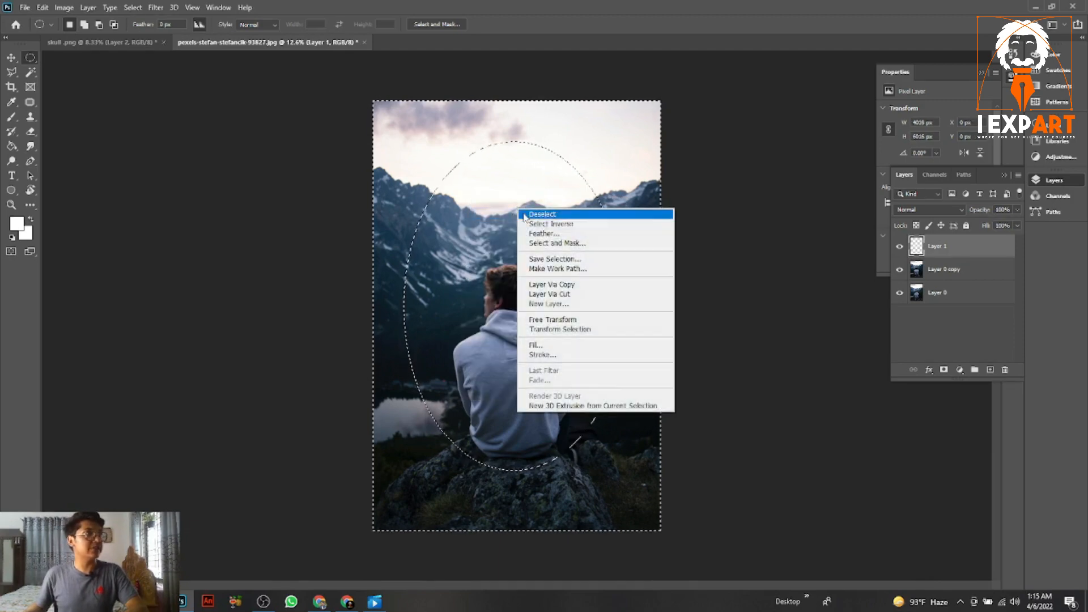
pyautogui.click(554, 234)
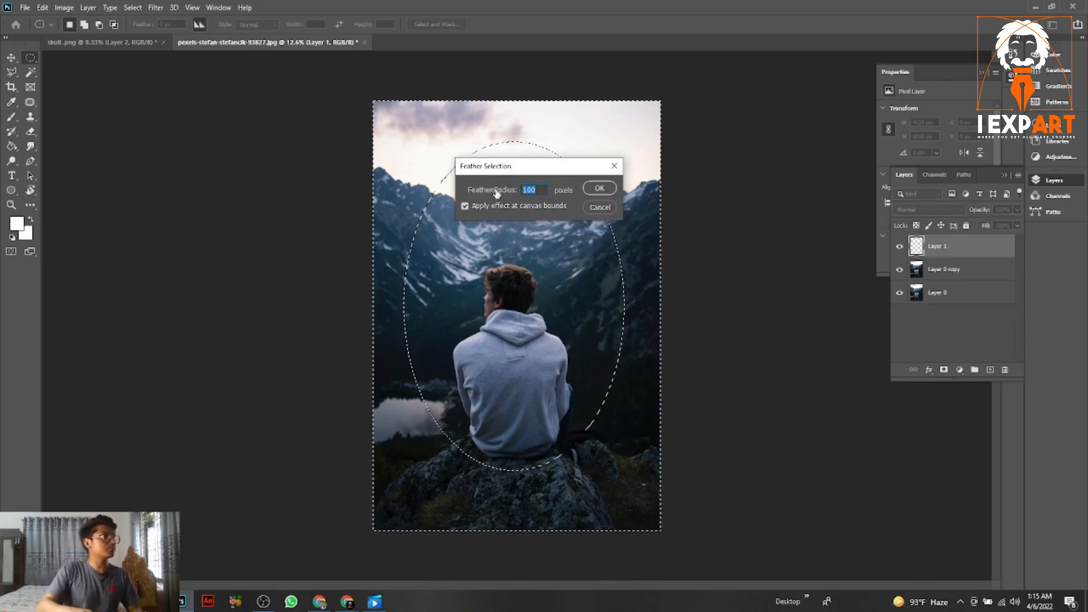
pyautogui.write('20')
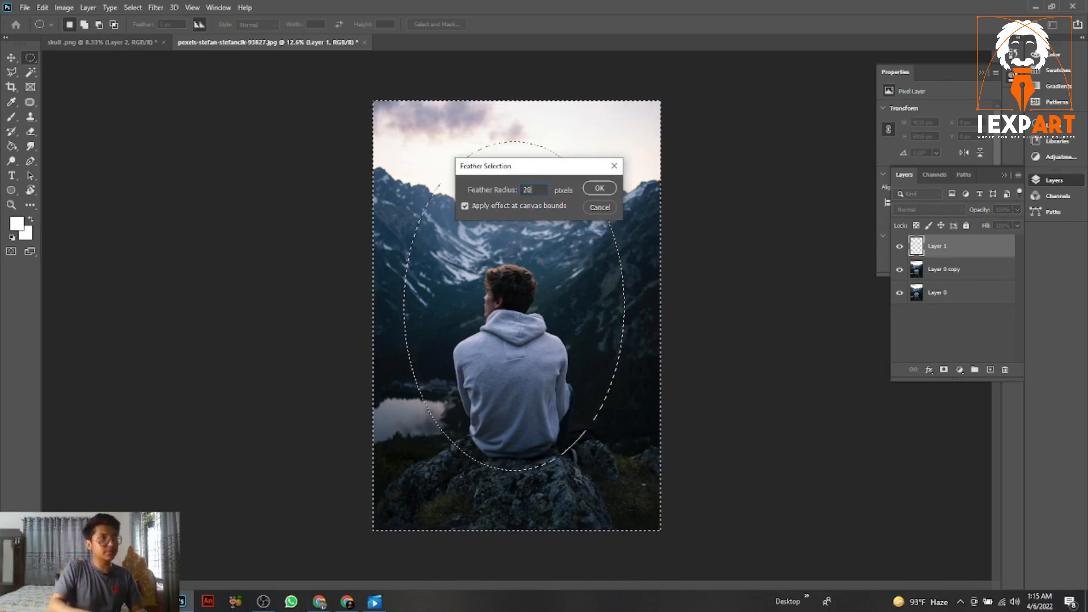
pyautogui.click(595, 188)
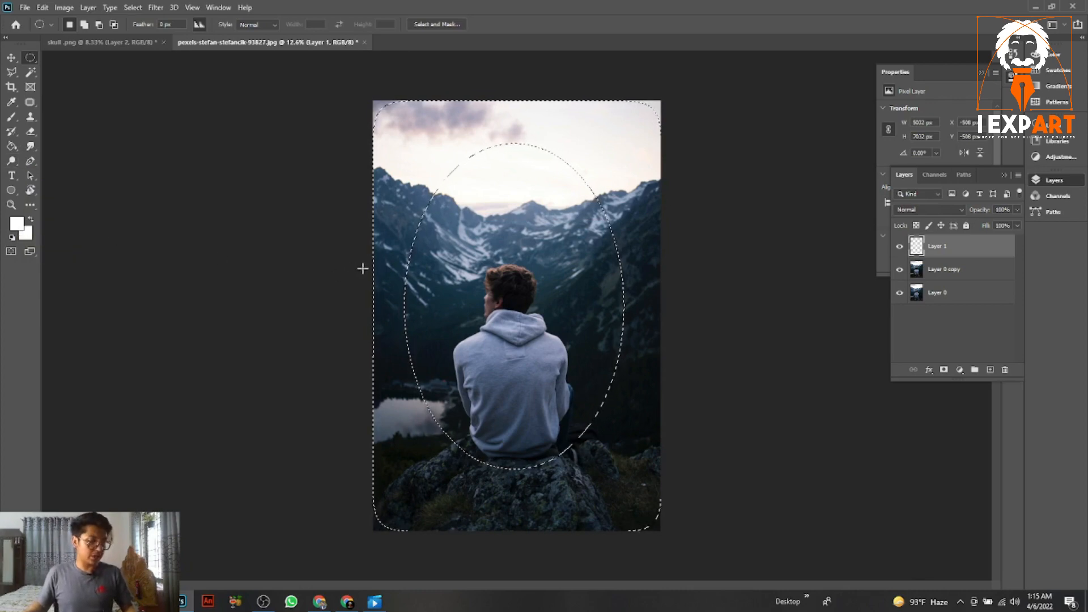
# - Fill the feathered selection on Layer 1 with white using the Paint Bucket, and deselect it
pyautogui.press('g')
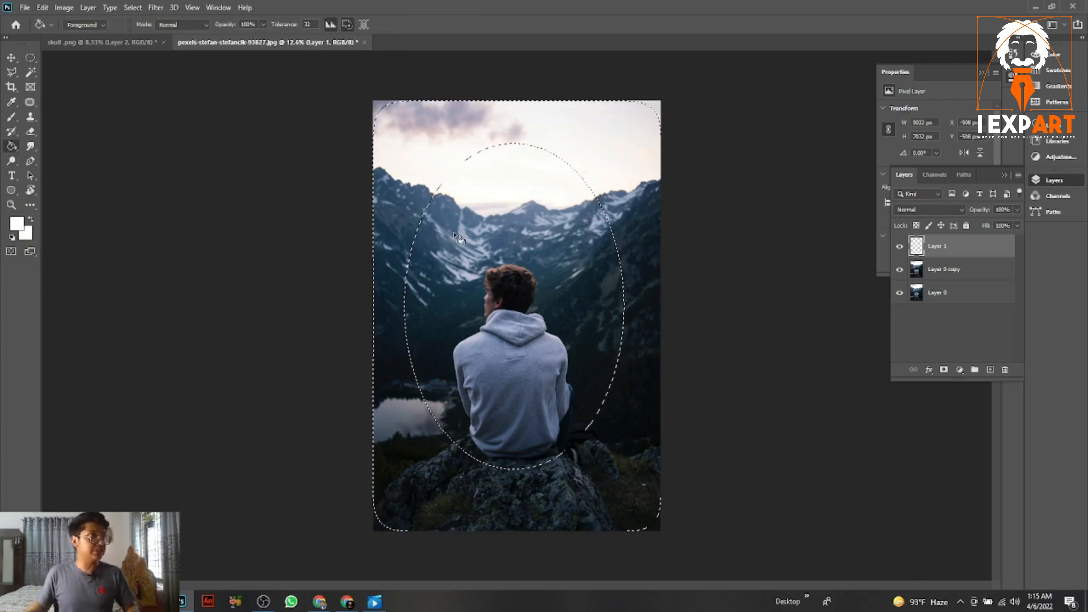
pyautogui.click(384, 138)
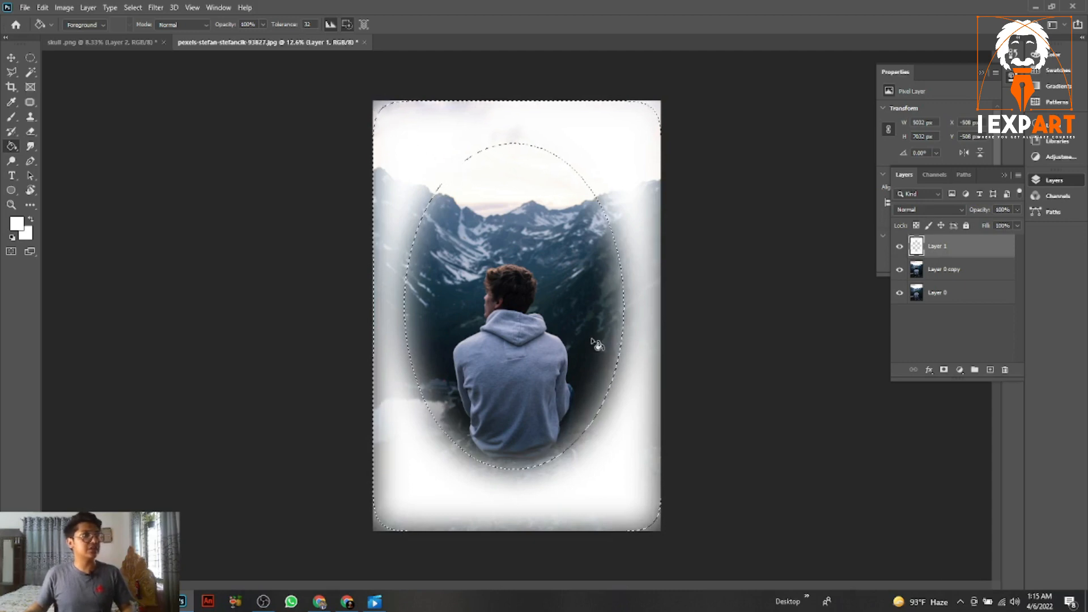
pyautogui.press('m')
pyautogui.hotkey('ctrl', 'd')
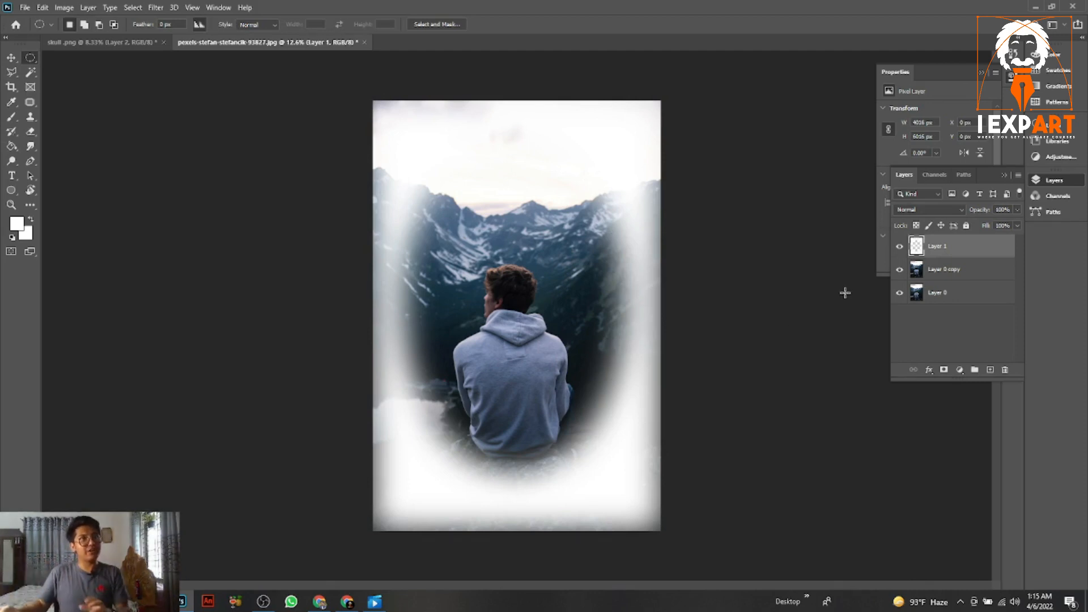
# - Try Layer 1 at 60% opacity and compare the photo with the feathered frame hidden and shown
pyautogui.click(1016, 210)
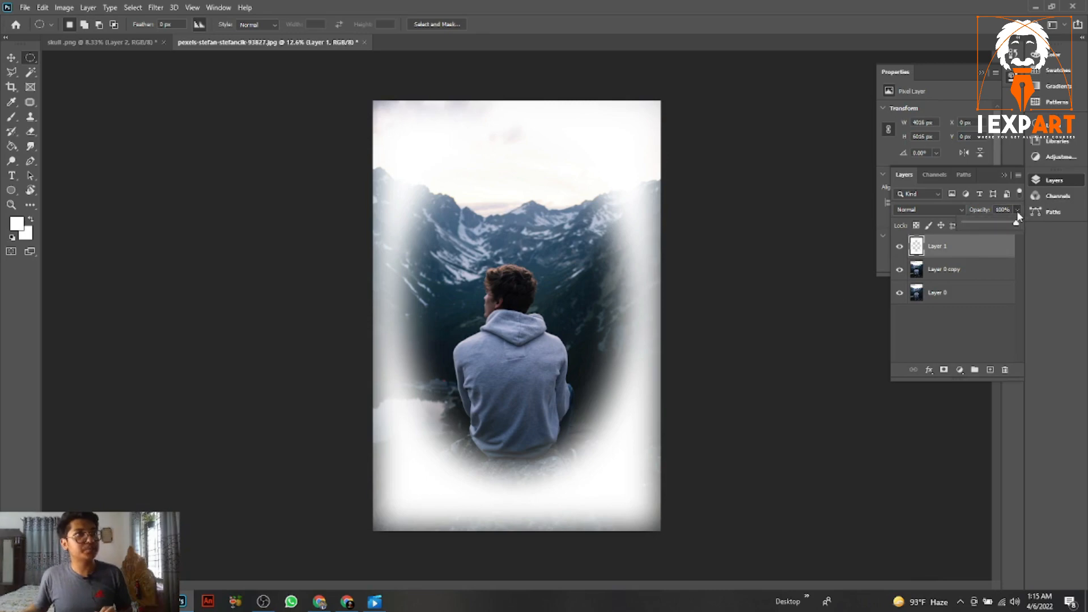
pyautogui.moveTo(1017, 225); pyautogui.dragTo(995, 226)
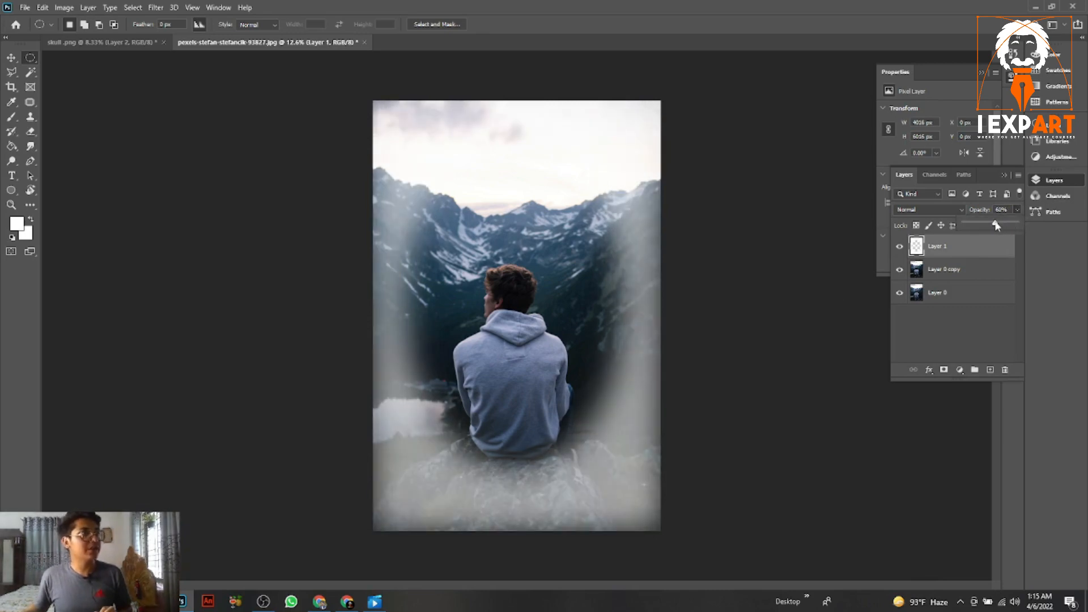
pyautogui.click(10, 58)
pyautogui.scroll(12, 519, 324)
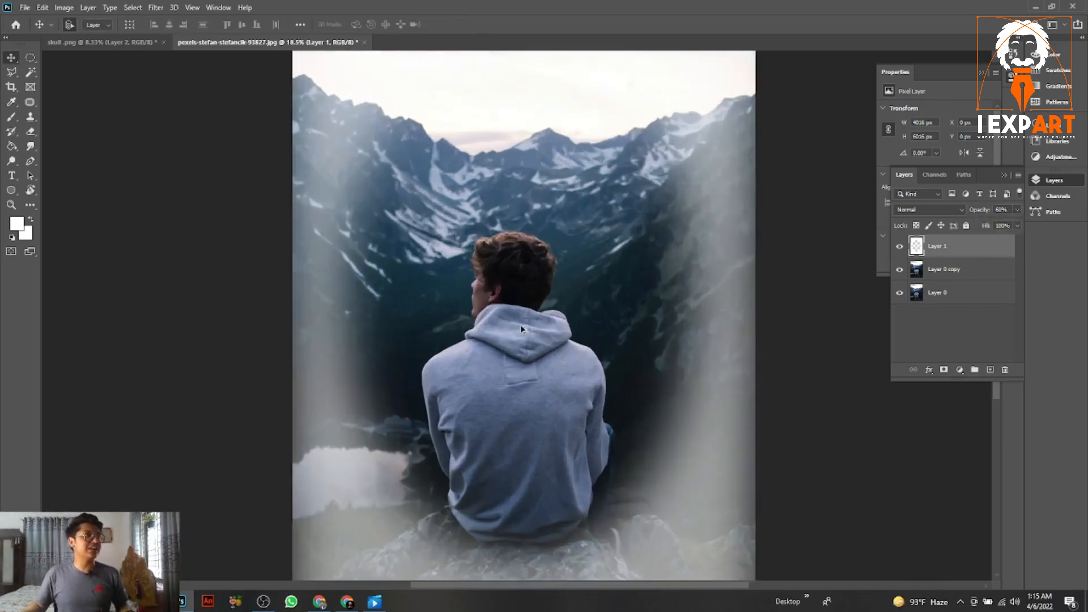
pyautogui.scroll(-6, 627, 347)
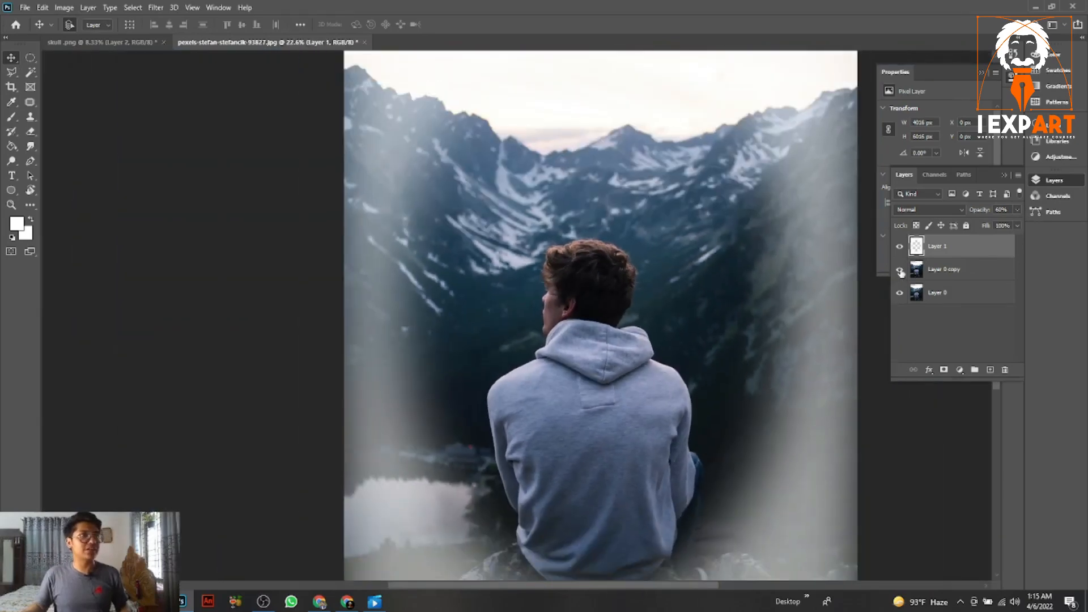
pyautogui.click(899, 246)
pyautogui.click(899, 246)
pyautogui.scroll(-4, 859, 256)
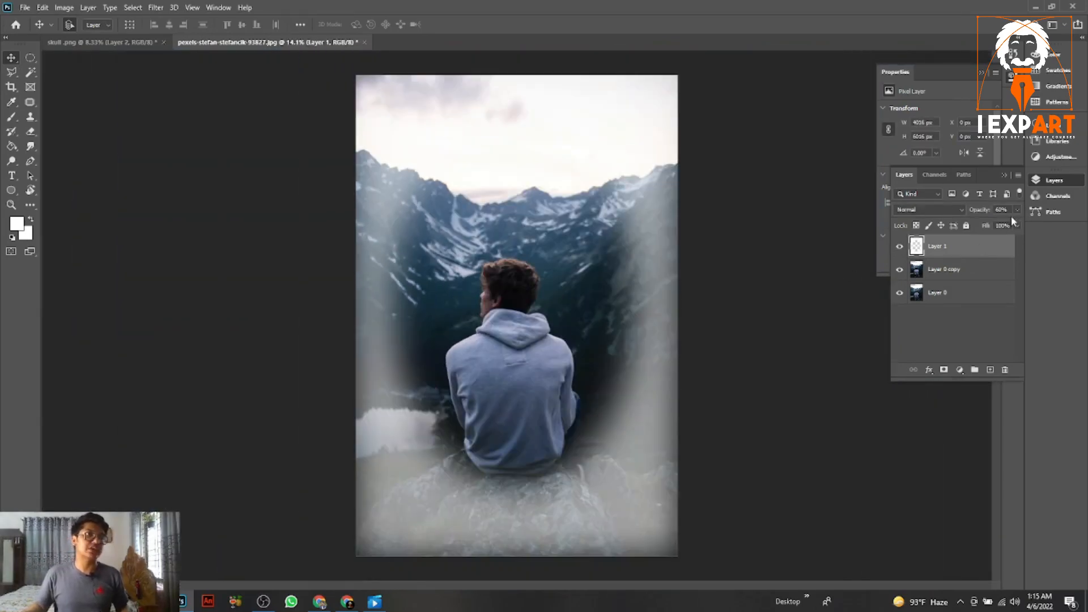
# - Set the opacity of the feathered white frame on Layer 1 to 42%
pyautogui.moveTo(1017, 210); pyautogui.dragTo(986, 223)
pyautogui.scroll(-2, 685, 286)
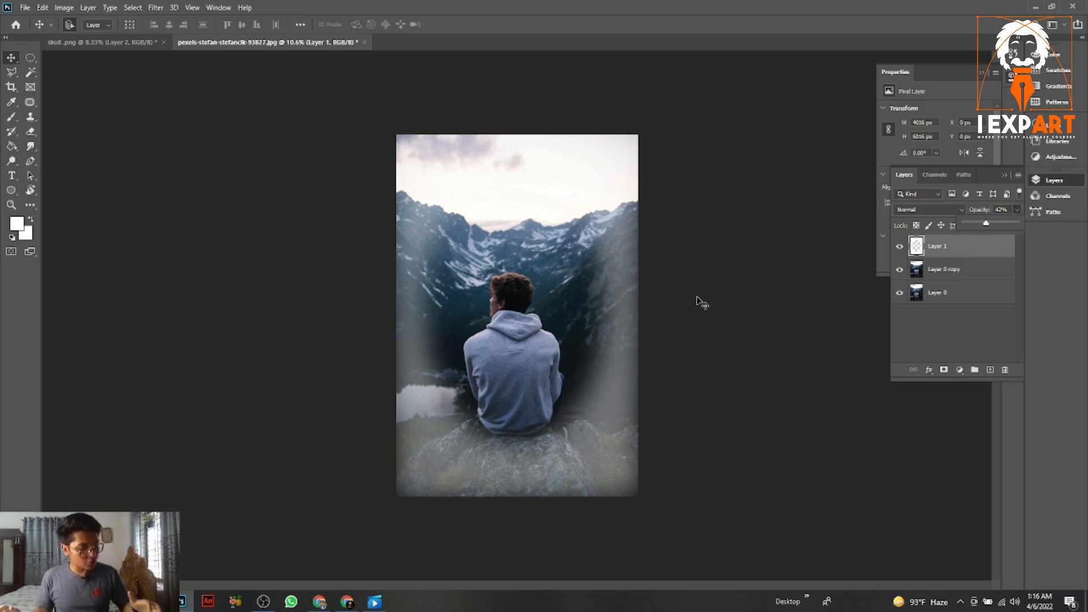
pyautogui.click(697, 302)
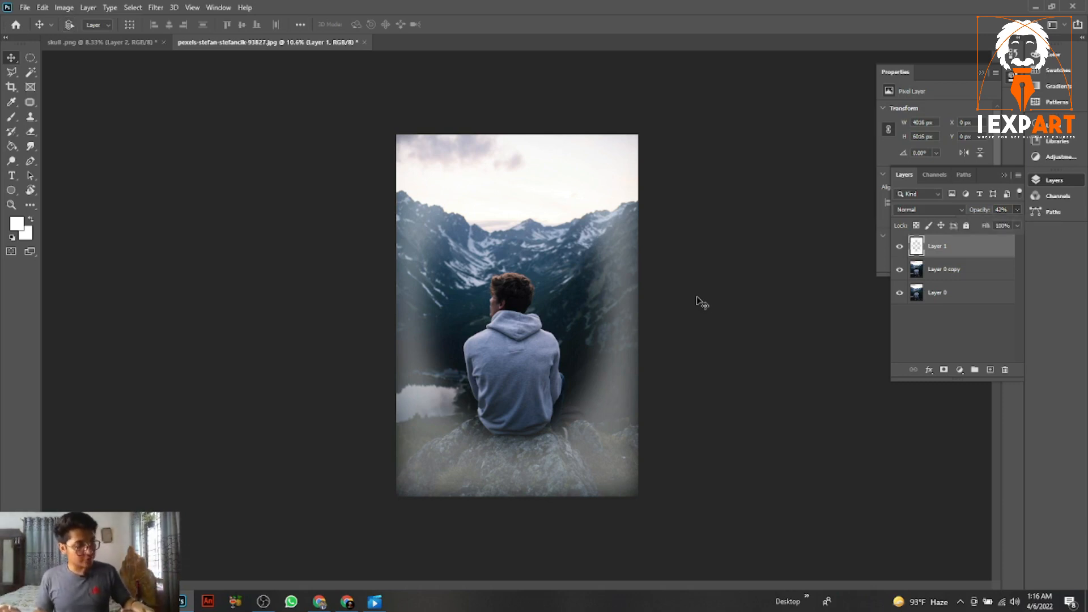
# - Try 60% opacity on Layer 1, compare the photo with the layer hidden and shown, and set it back to 42%
pyautogui.press('6')
pyautogui.hotkey('ctrl', ',')
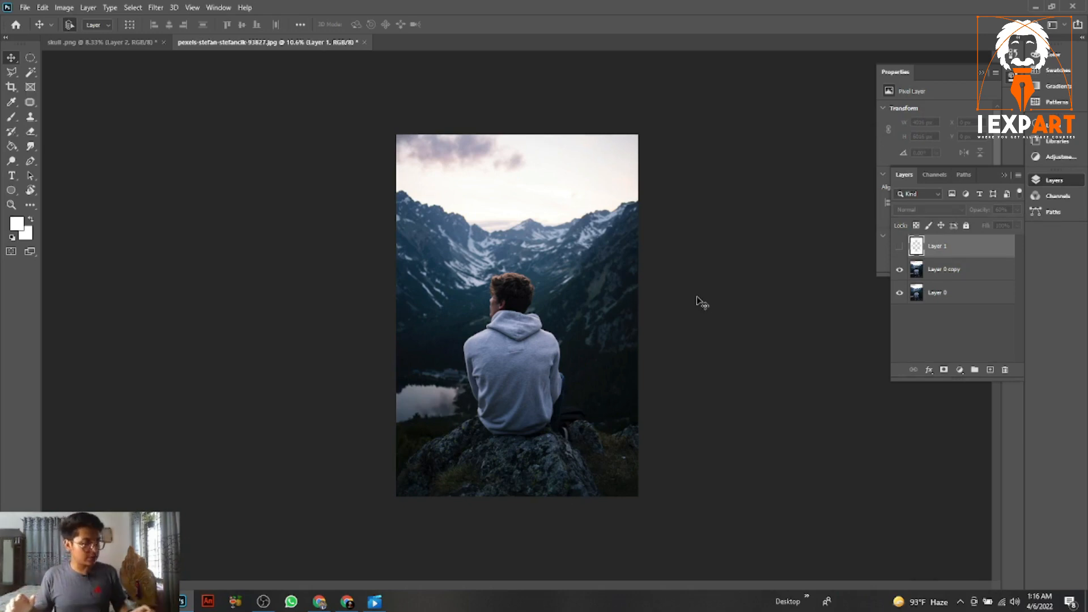
pyautogui.hotkey('ctrl', ',')
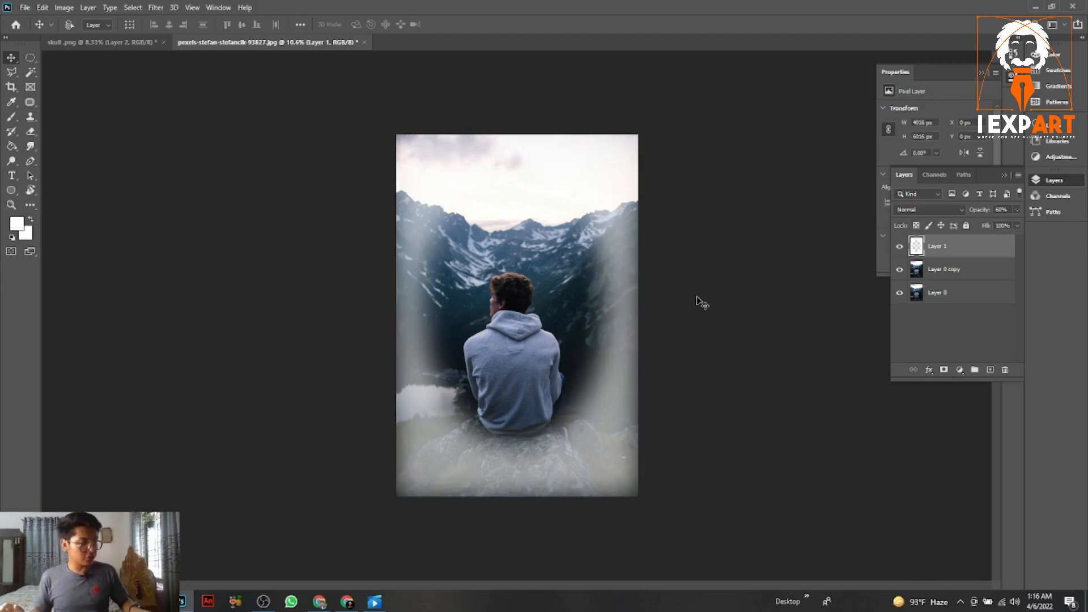
pyautogui.press('4')
pyautogui.press('2')
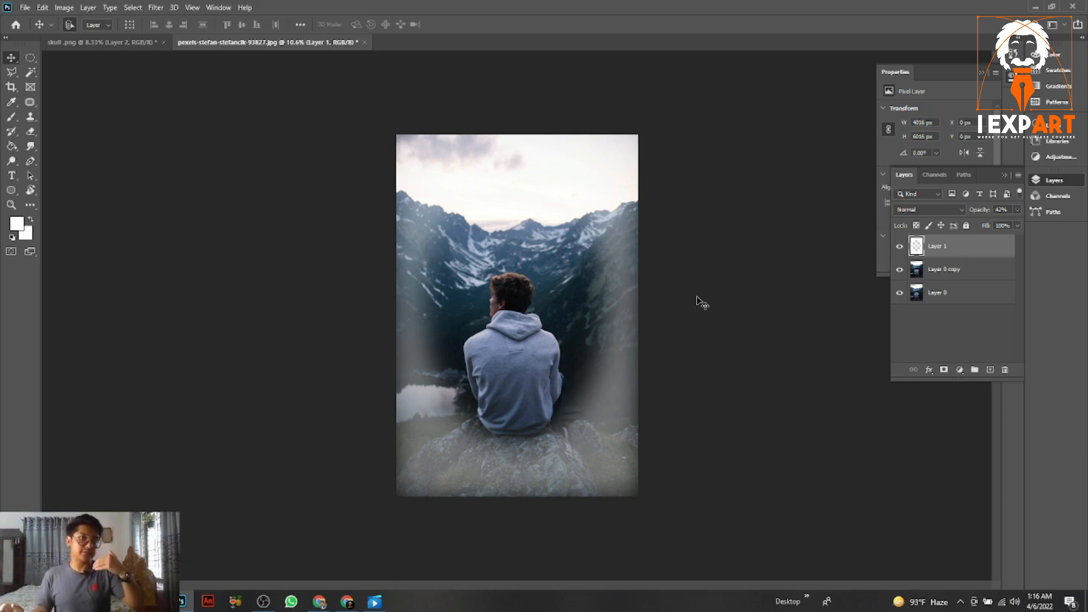
pyautogui.scroll(1, 701, 303)
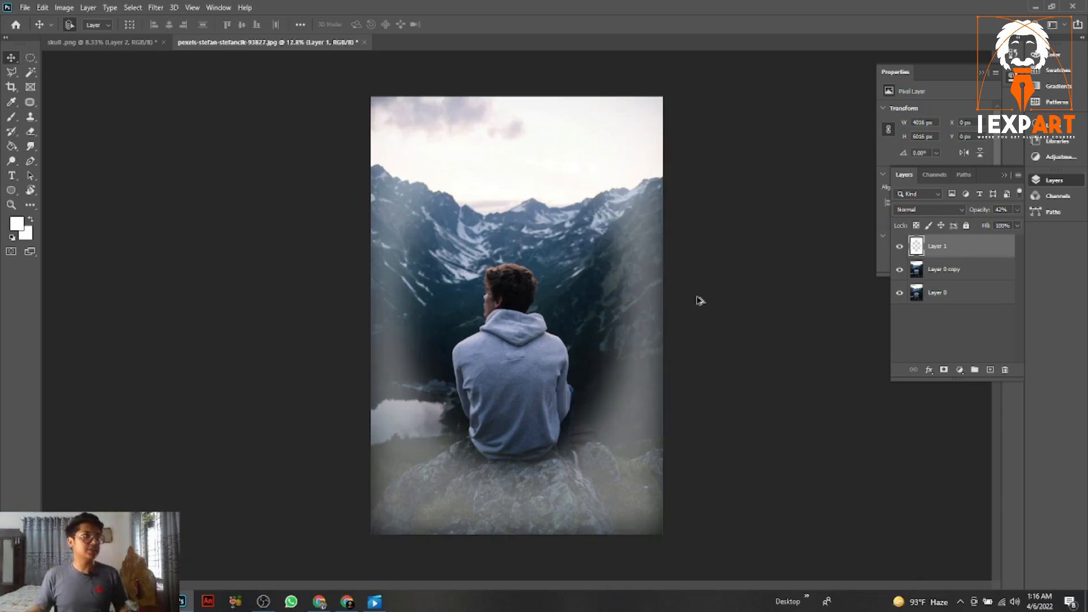